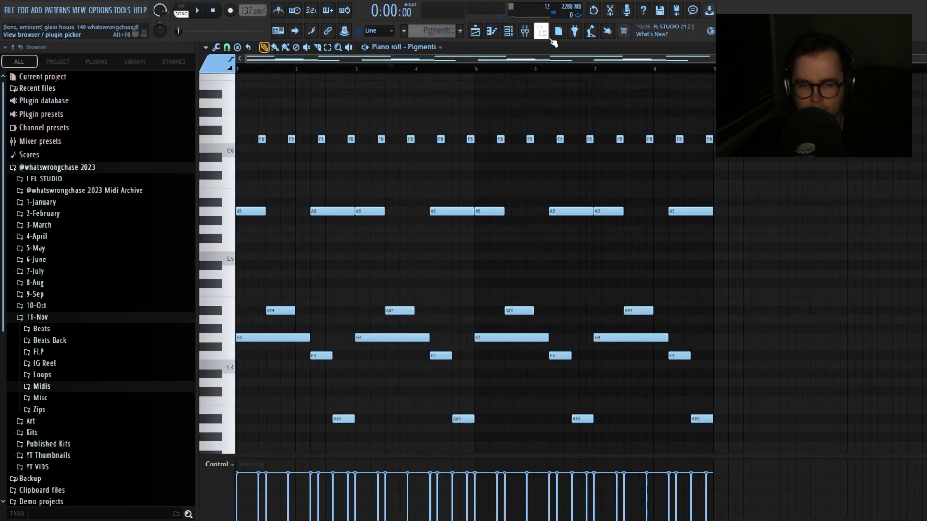
# Open the Pigments instrument from the channel rack to examine its loaded preset
pyautogui.click(549, 37)
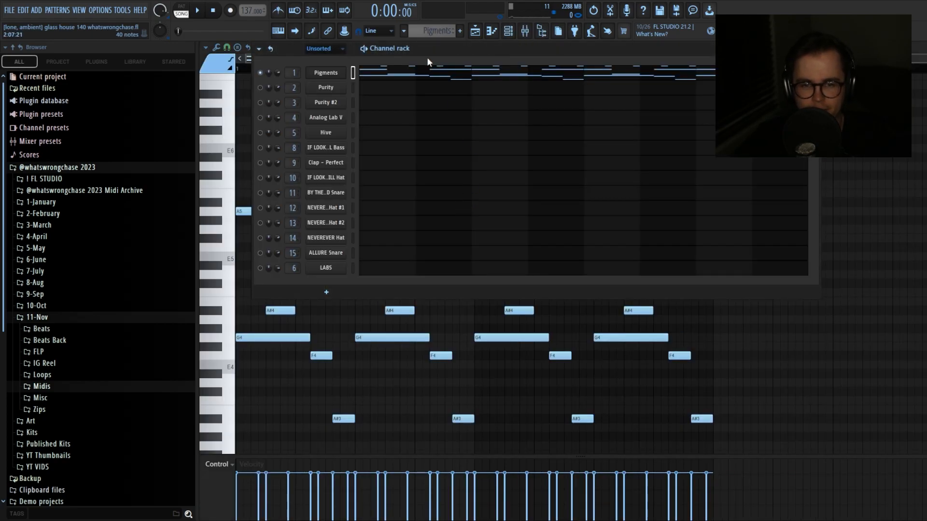
pyautogui.click(322, 76)
pyautogui.moveTo(541, 140); pyautogui.dragTo(532, 122)
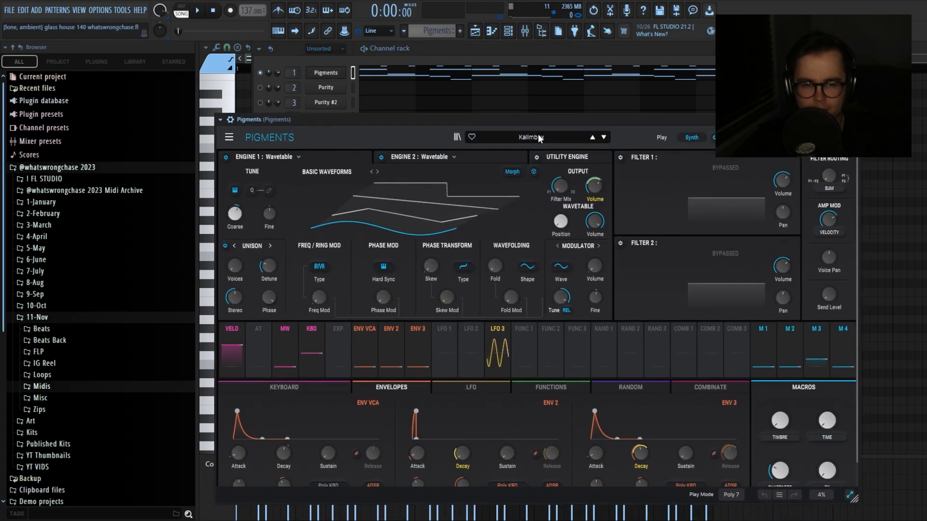
# Examine the Pigments melody in the piano roll, highlighting the lower notes, the A5 notes and the repeated high notes in turn
pyautogui.click(403, 74)
pyautogui.scroll(2, 322, 163)
pyautogui.scroll(-2, 416, 175)
pyautogui.scroll(-3, 486, 246)
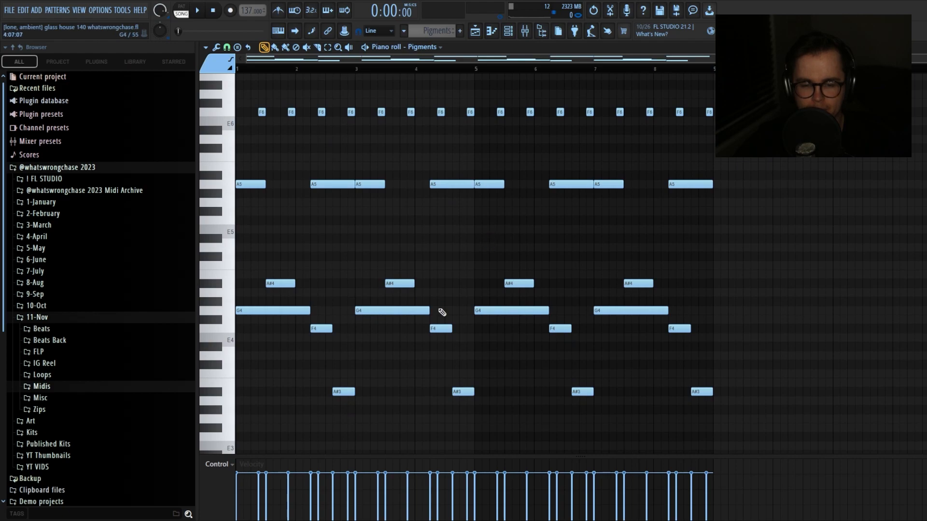
pyautogui.moveTo(252, 253); pyautogui.dragTo(766, 425)
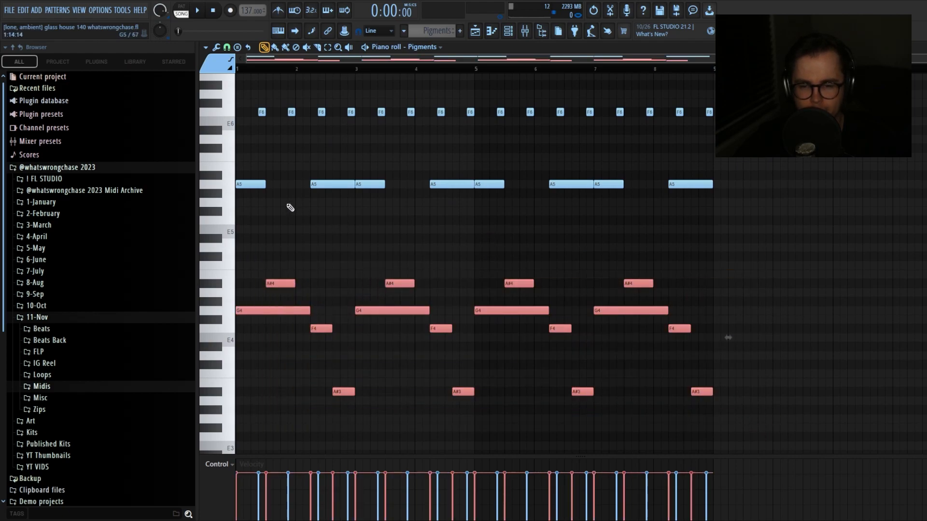
pyautogui.scroll(1, 288, 207)
pyautogui.moveTo(245, 191); pyautogui.dragTo(726, 261)
pyautogui.moveTo(805, 232); pyautogui.dragTo(244, 90)
pyautogui.keyDown('ctrl'); pyautogui.click(266, 110); pyautogui.keyUp('ctrl')
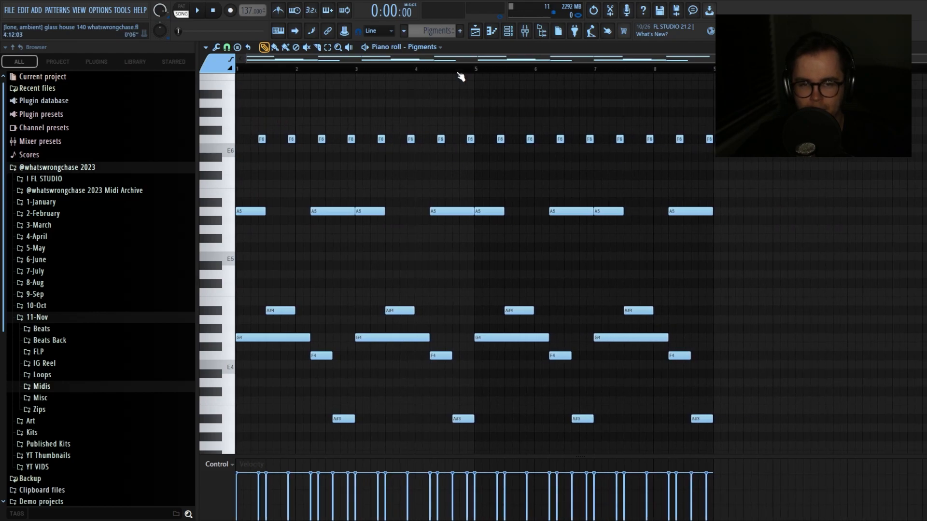
# Play the Pigments pattern from its piano roll to hear the melody, and stop playback near the end of the pattern
pyautogui.click(510, 31)
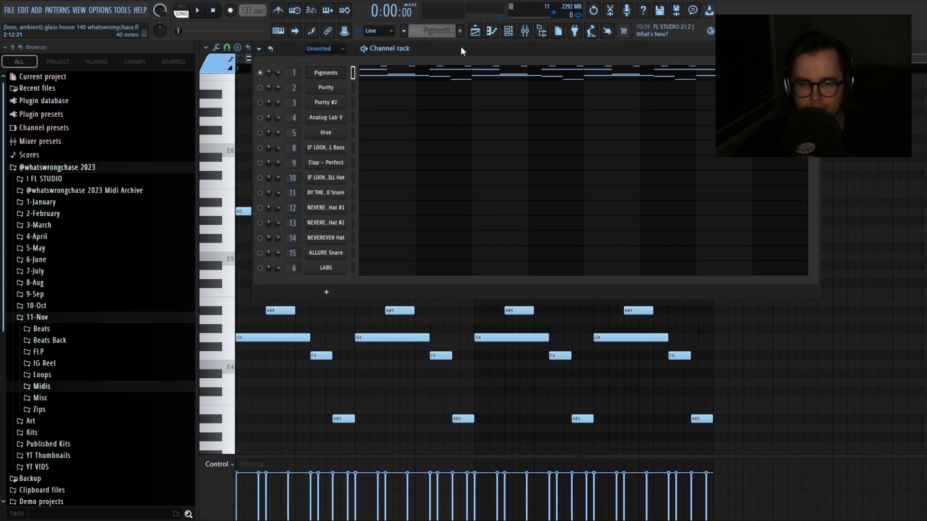
pyautogui.click(396, 80)
pyautogui.press('space')
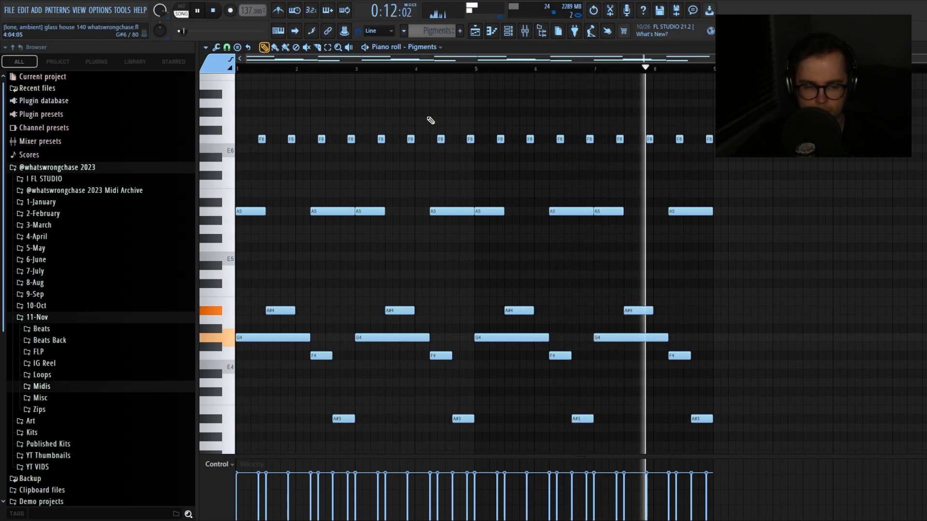
pyautogui.press('space')
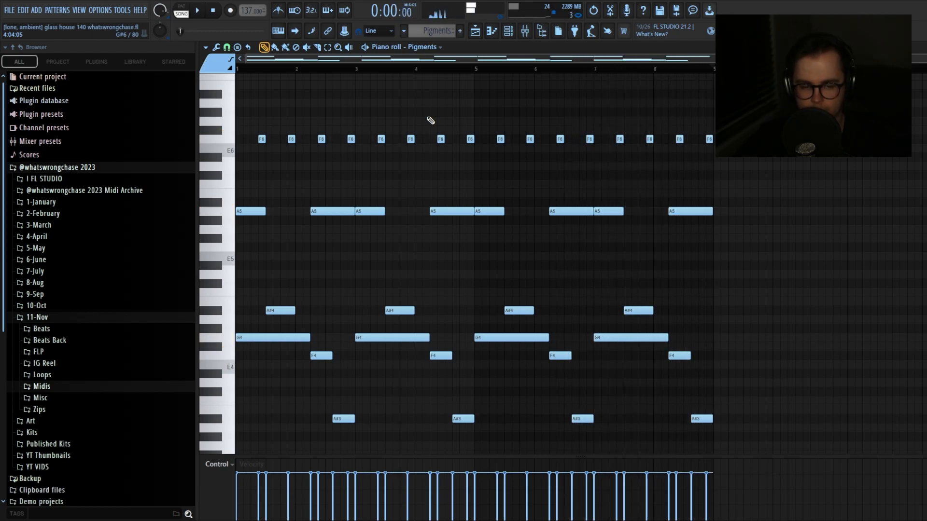
# Inspect the Portal effect on the Pigments mixer track and look up its selected preset in the preset browser
pyautogui.click(508, 31)
pyautogui.click(525, 30)
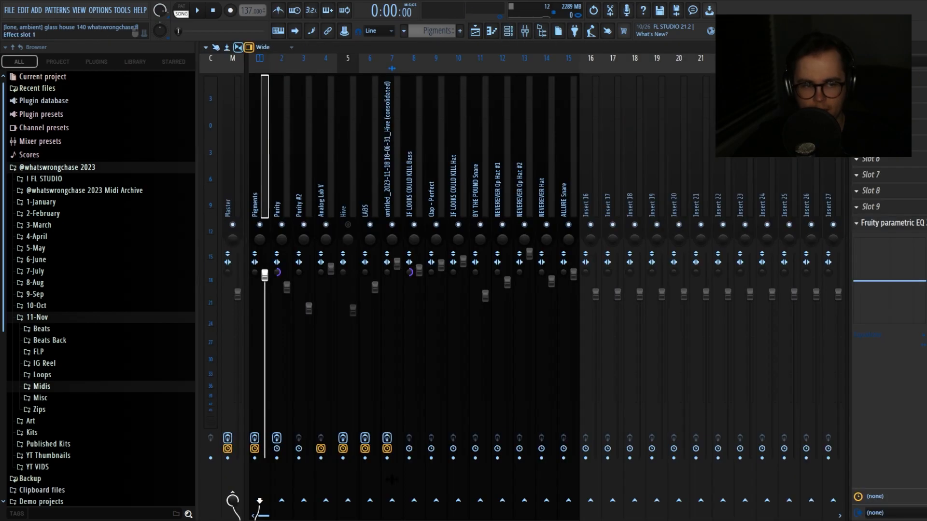
pyautogui.click(880, 79)
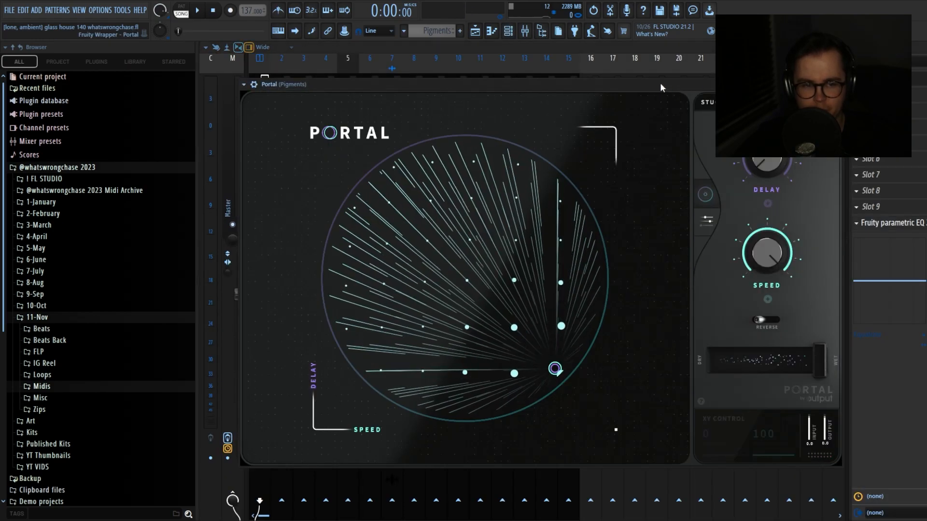
pyautogui.click(708, 103)
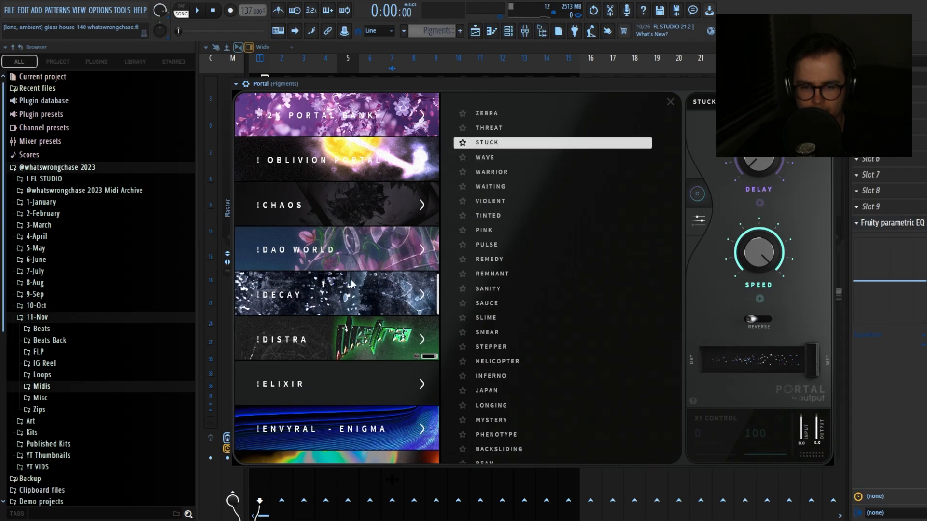
pyautogui.click(510, 43)
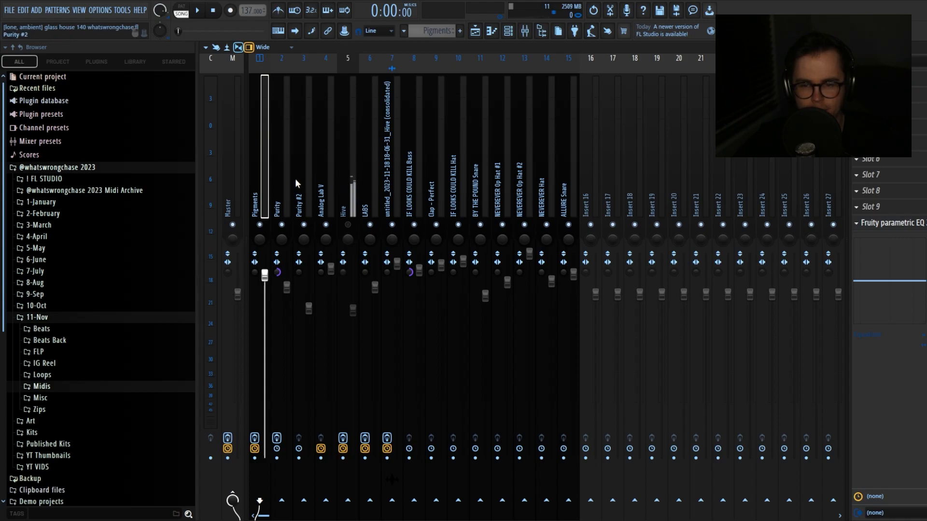
# Listen to the Pigments track with its effects and view the curve of its Fruity parametric EQ 2
pyautogui.press('space')
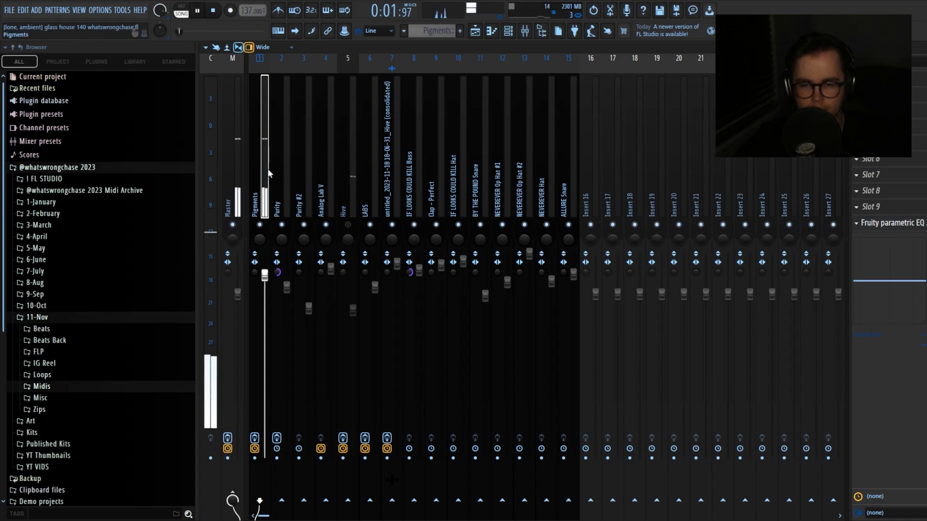
pyautogui.press('space')
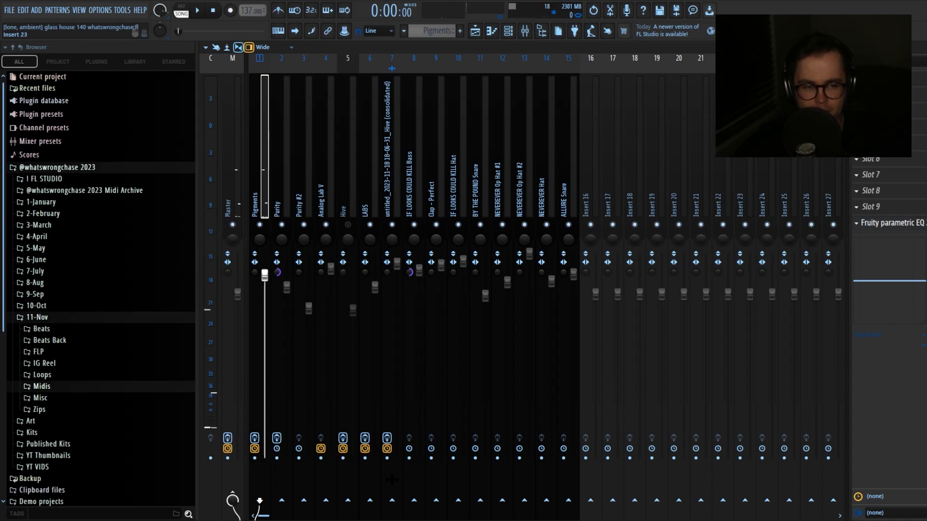
pyautogui.click(882, 223)
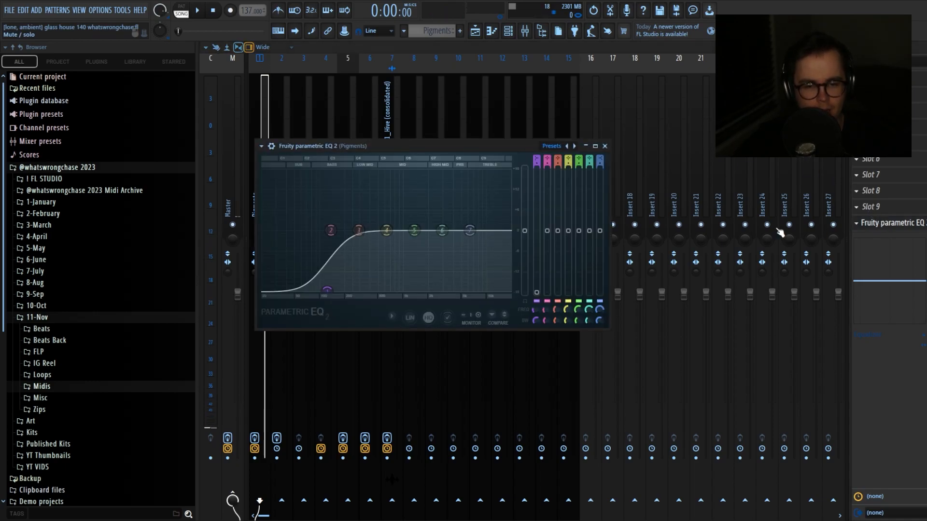
pyautogui.click(607, 145)
# Open the Purity pattern from the playlist and check which preset its Purity instrument uses
pyautogui.press('F5')
pyautogui.doubleClick(400, 199)
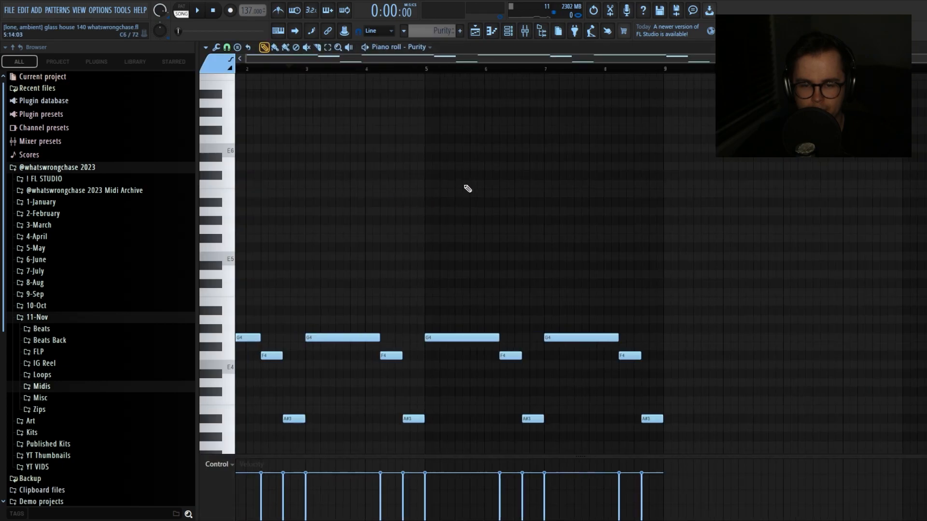
pyautogui.press('F6')
pyautogui.click(325, 87)
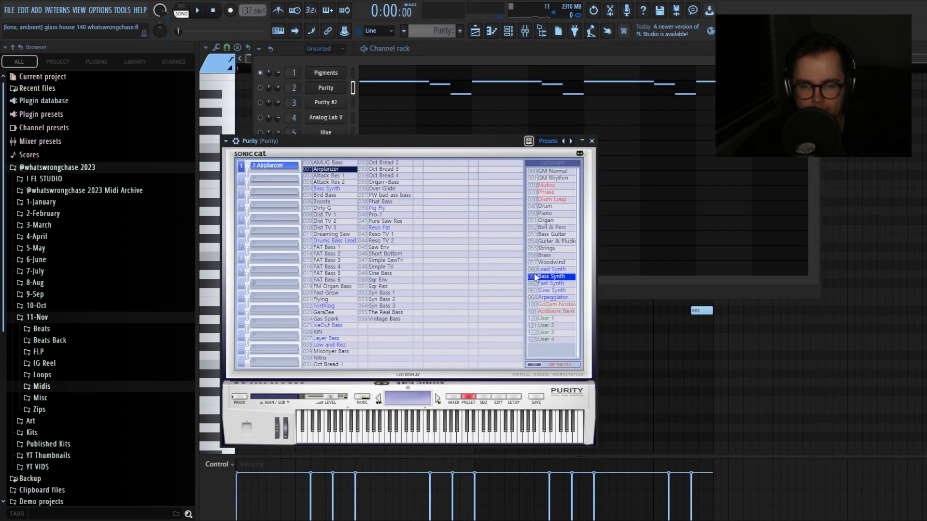
pyautogui.click(592, 141)
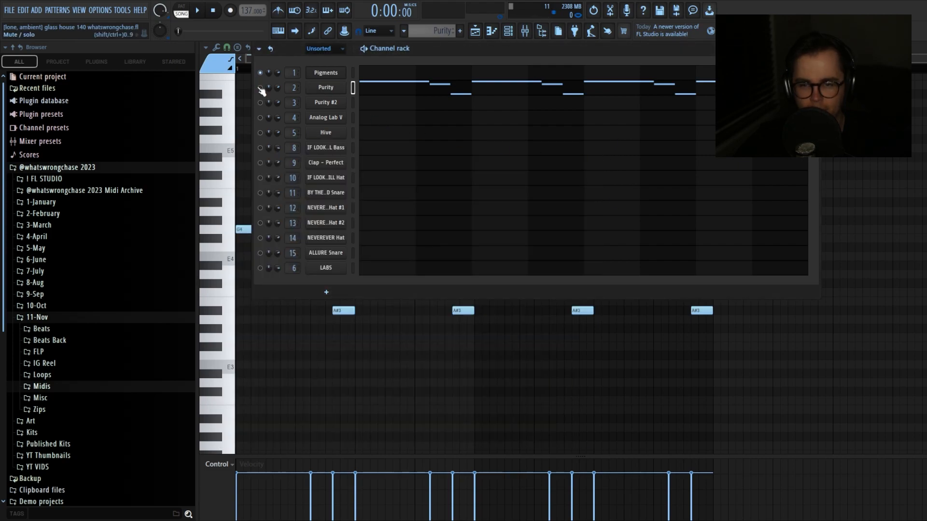
# Highlight all notes of the Purity pattern in the piano roll and play the pattern
pyautogui.click(381, 89)
pyautogui.click(382, 89)
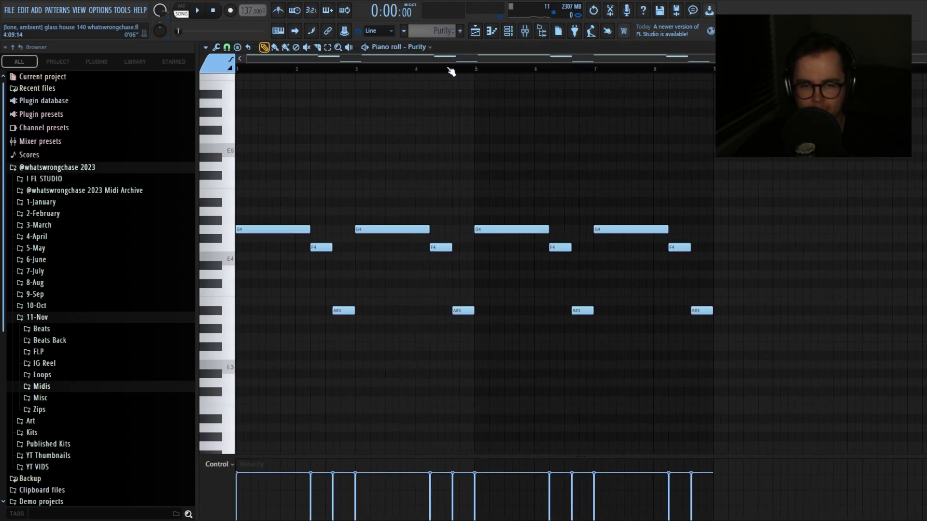
pyautogui.moveTo(284, 190); pyautogui.dragTo(762, 356)
pyautogui.scroll(-1, 602, 232)
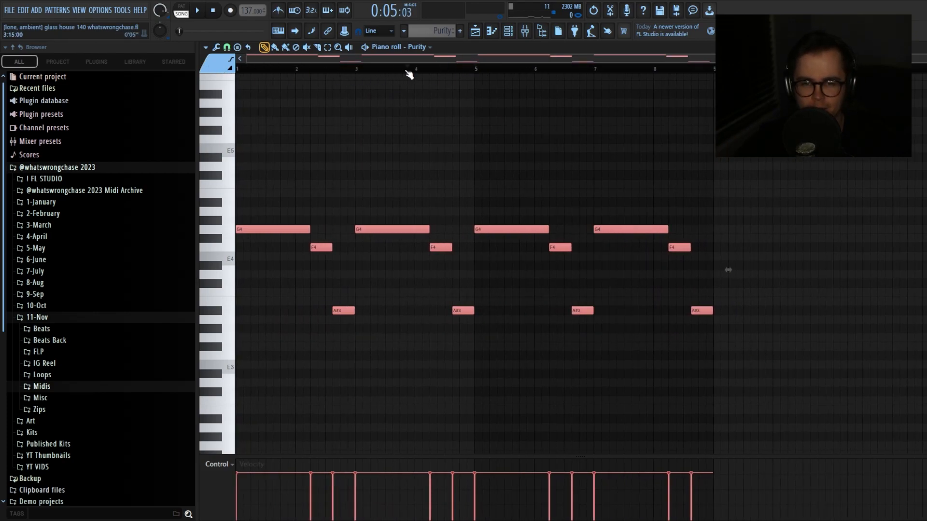
pyautogui.press('space')
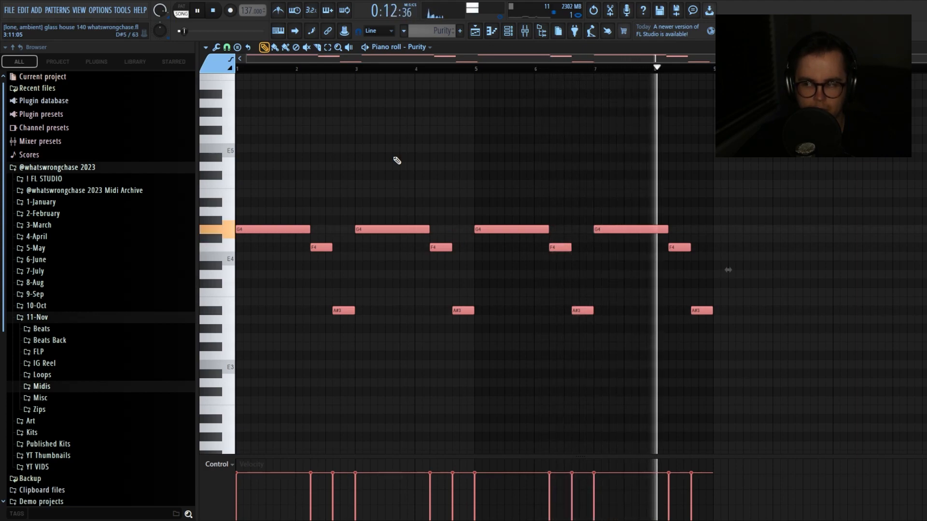
pyautogui.press('space')
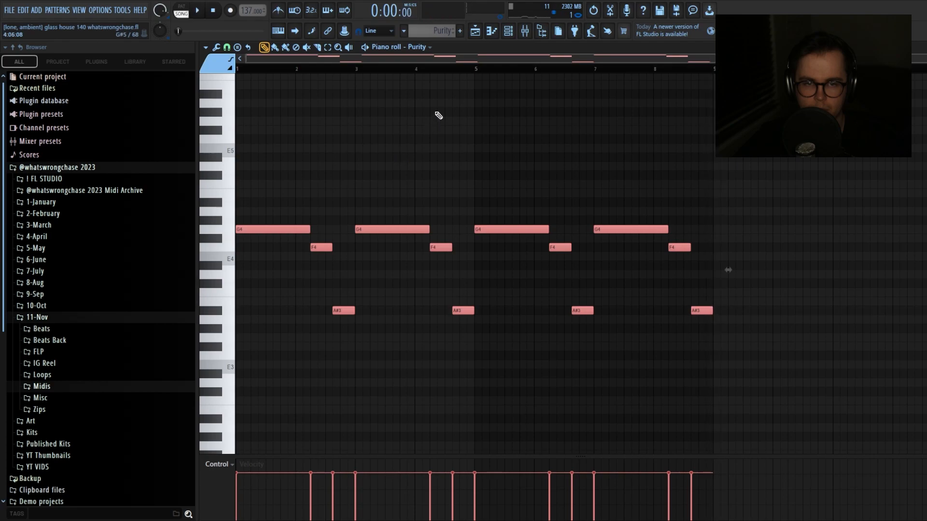
# Select the Purity mixer track and view the curve of its Fruity parametric EQ 2
pyautogui.press('F7')
pyautogui.click(508, 31)
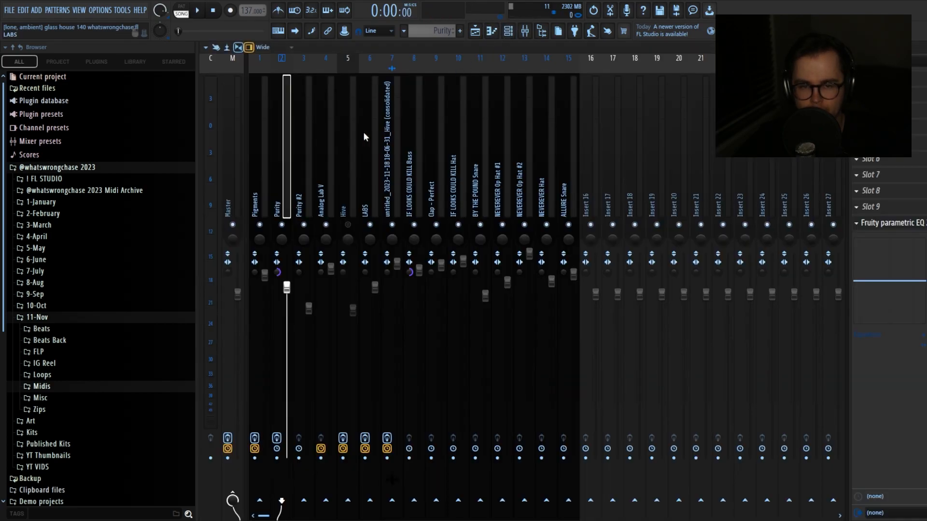
pyautogui.click(303, 161)
pyautogui.click(282, 165)
pyautogui.click(882, 226)
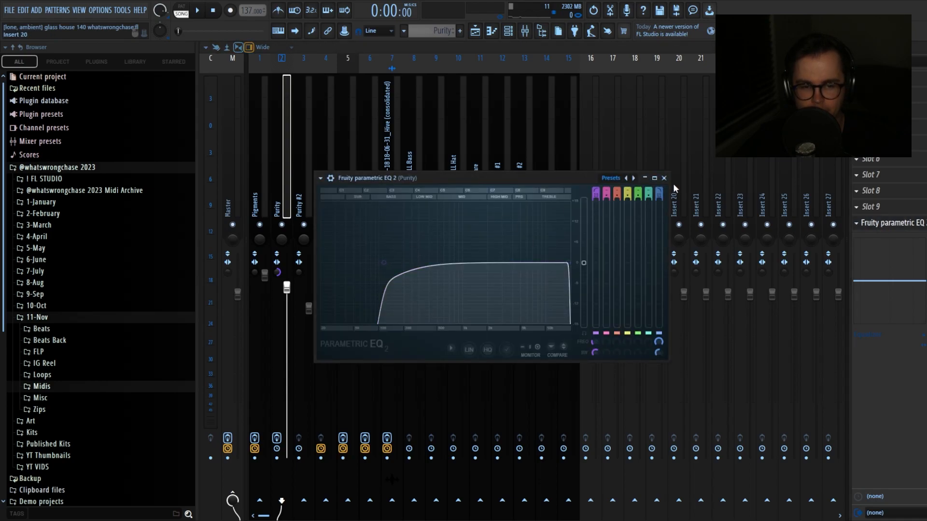
pyautogui.click(664, 178)
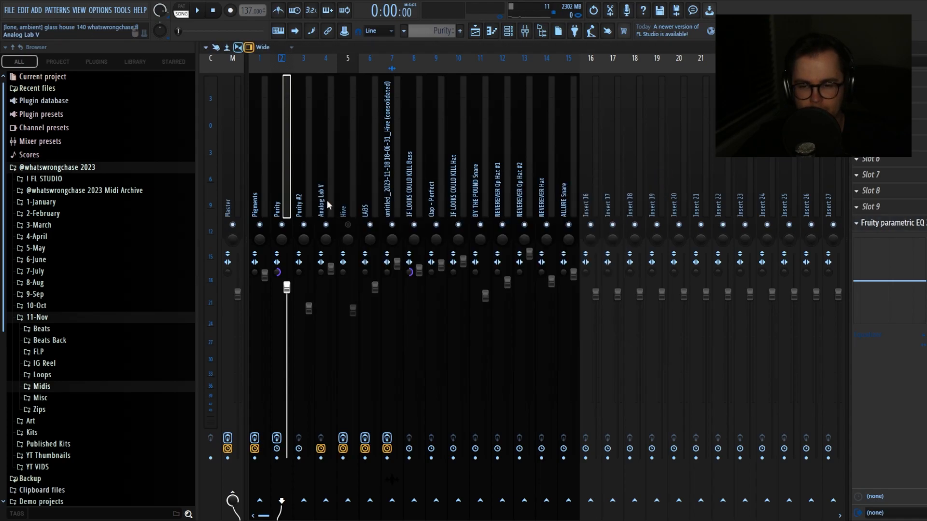
# Open the Purity #2 pattern from the playlist and check which preset its instrument uses
pyautogui.click(509, 33)
pyautogui.click(475, 31)
pyautogui.doubleClick(382, 201)
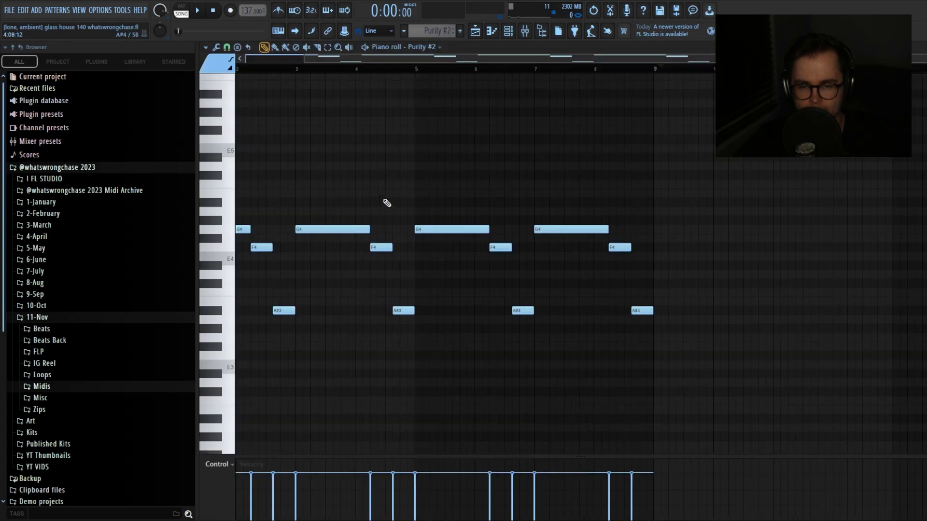
pyautogui.click(507, 32)
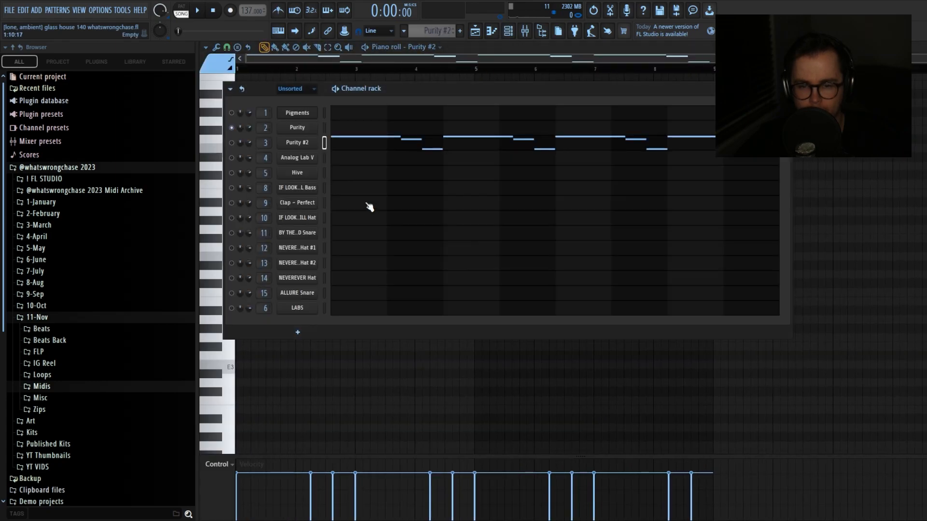
pyautogui.click(297, 143)
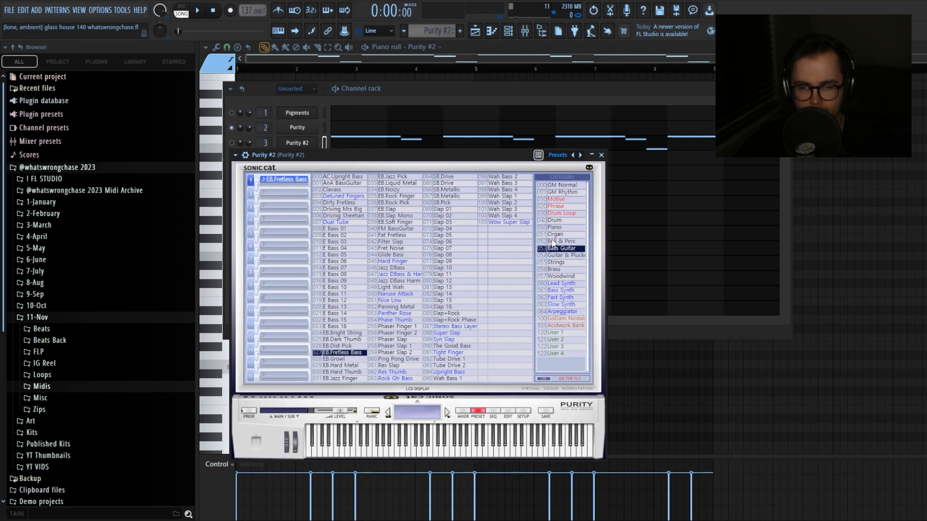
pyautogui.click(601, 156)
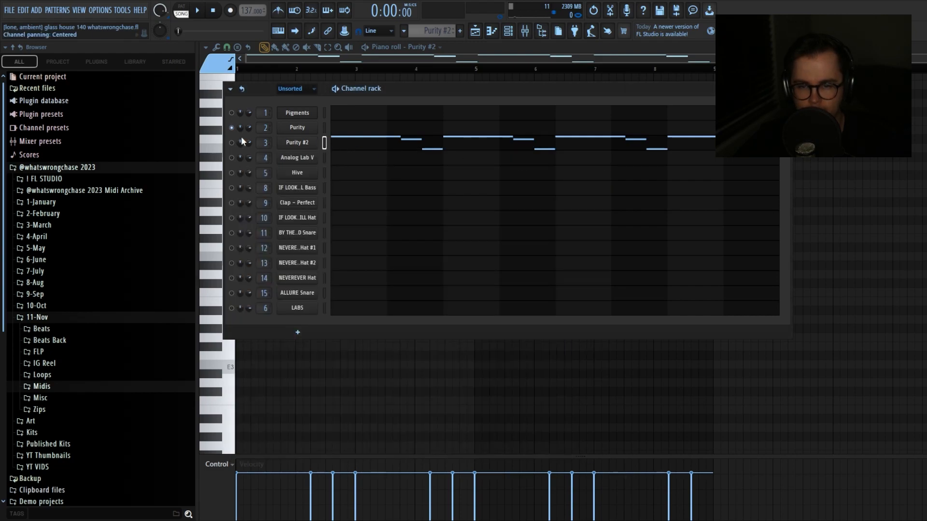
# Play the Purity #2 pattern from its piano roll to hear the bass guitar layer, and stop near its end
pyautogui.press('F6')
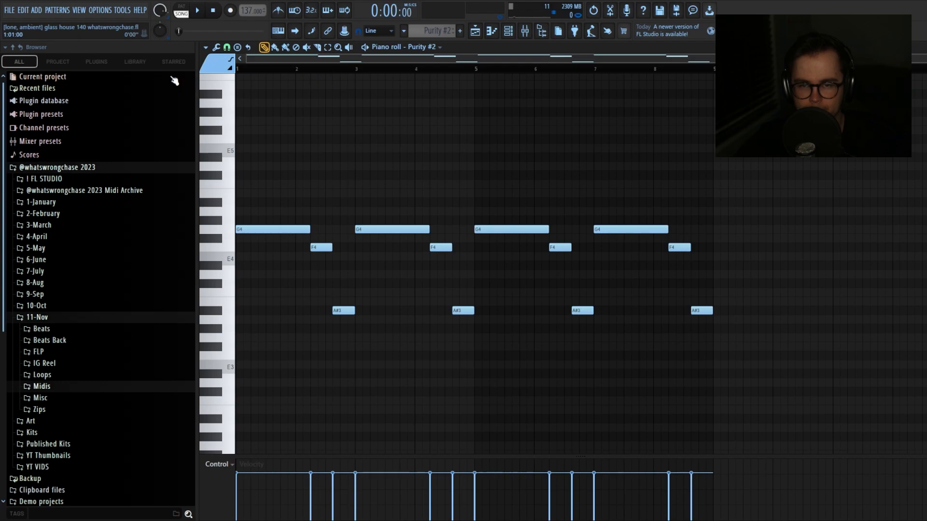
pyautogui.press('space')
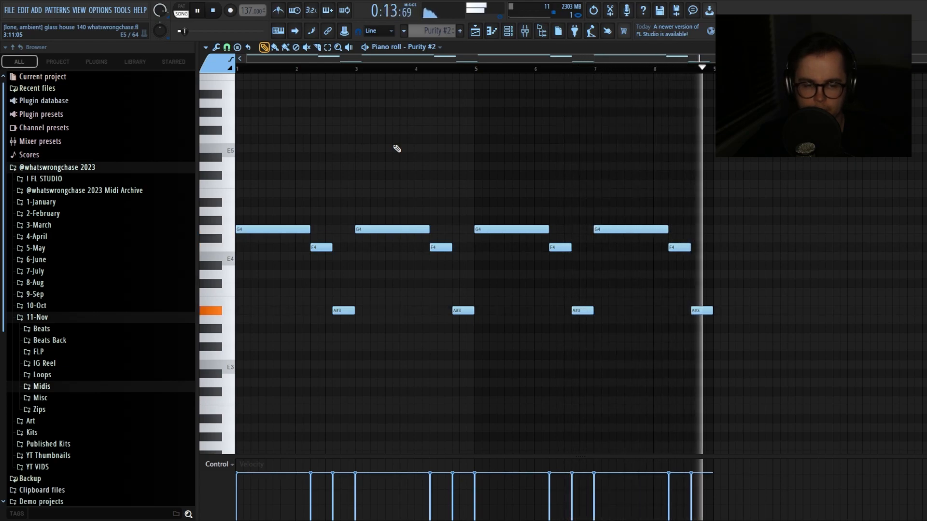
pyautogui.press('space')
pyautogui.press('F6')
# Open the Analog Lab V pattern and its instrument, and display the liked presets to find the loaded one
pyautogui.click(475, 31)
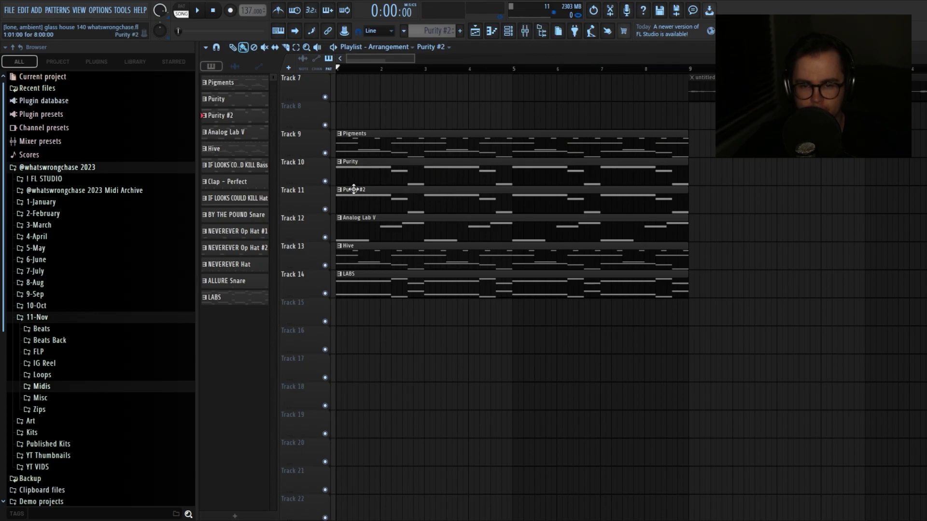
pyautogui.doubleClick(359, 218)
pyautogui.click(295, 159)
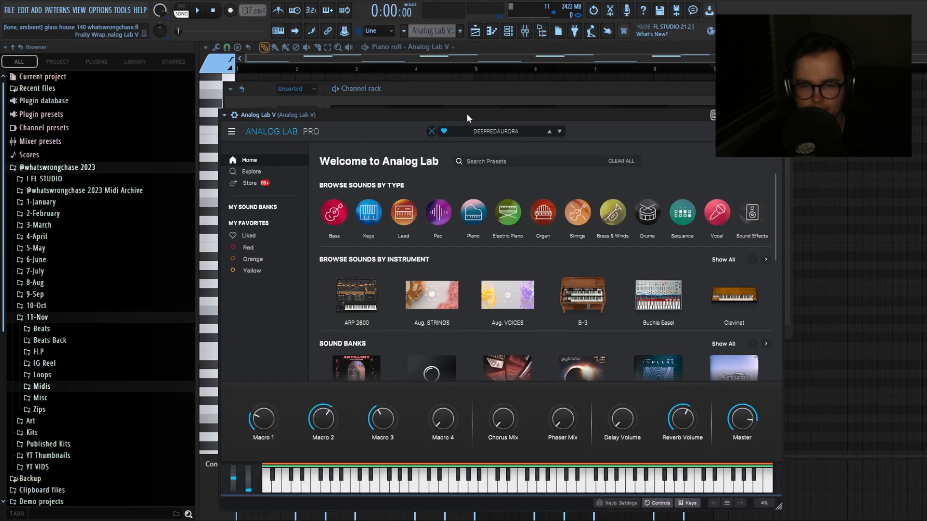
pyautogui.moveTo(467, 115); pyautogui.dragTo(455, 85)
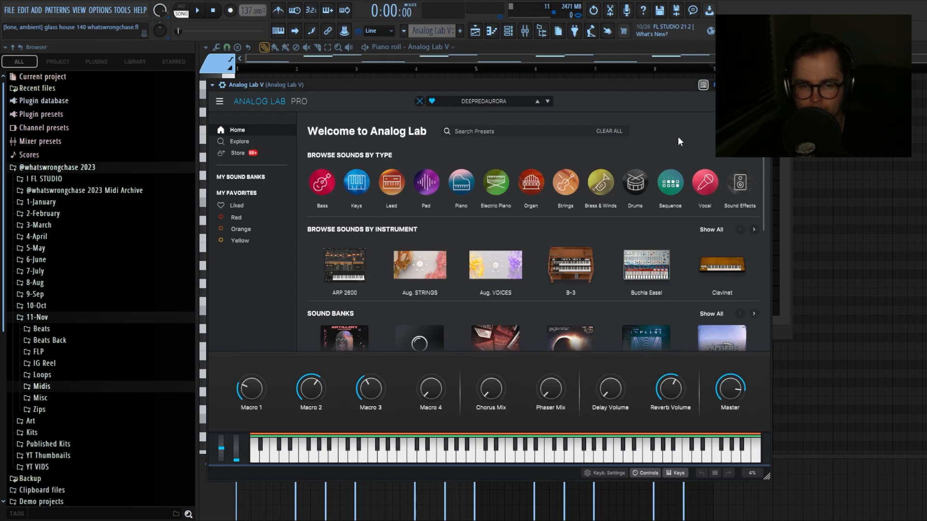
pyautogui.click(233, 203)
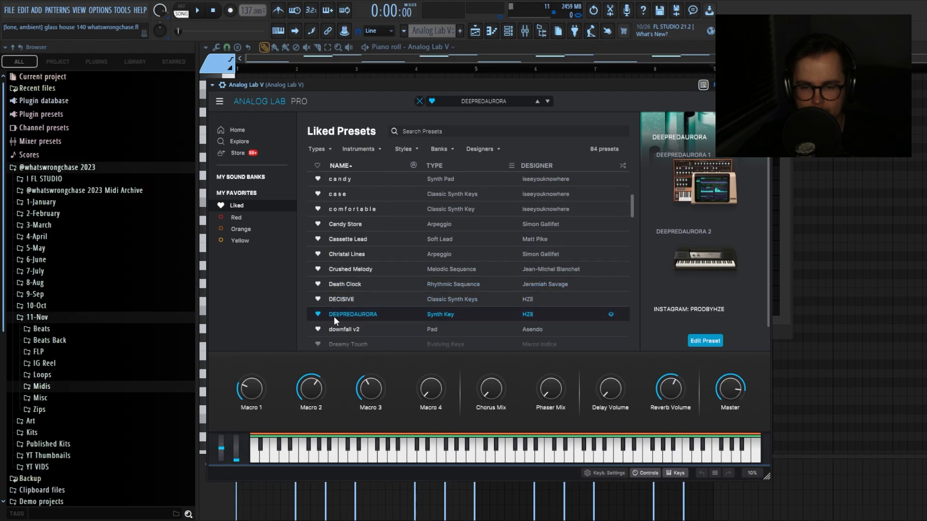
# Open the Analog Lab V notes in the piano roll and select the first three-note phrase
pyautogui.click(509, 32)
pyautogui.scroll(-1, 483, 116)
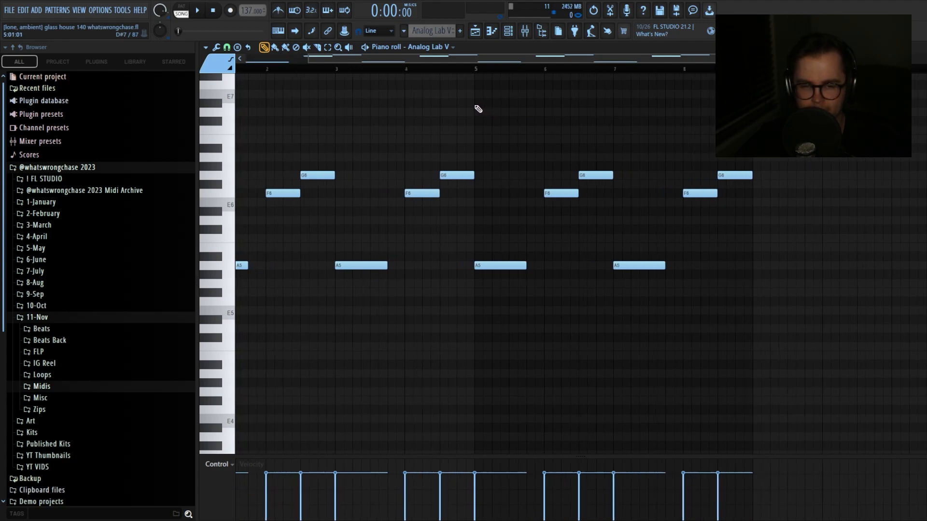
pyautogui.click(508, 32)
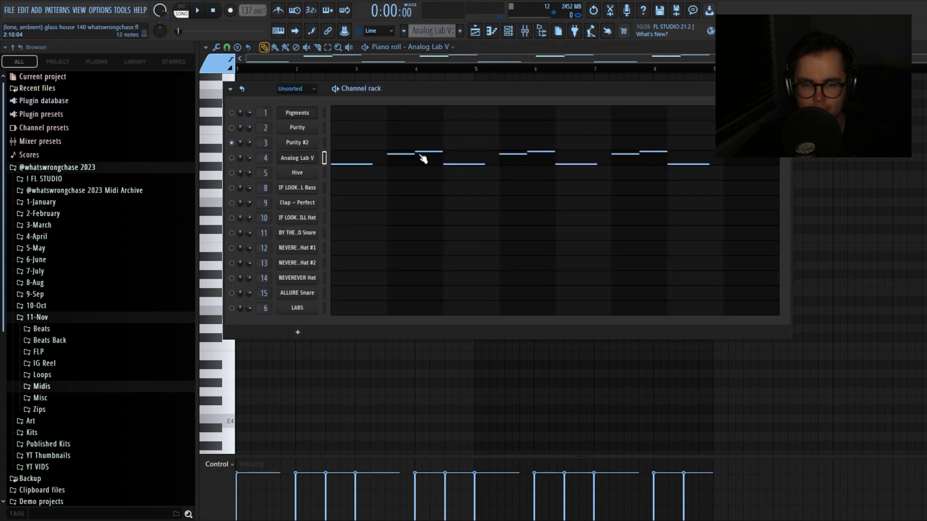
pyautogui.click(345, 163)
pyautogui.moveTo(352, 154); pyautogui.dragTo(237, 314)
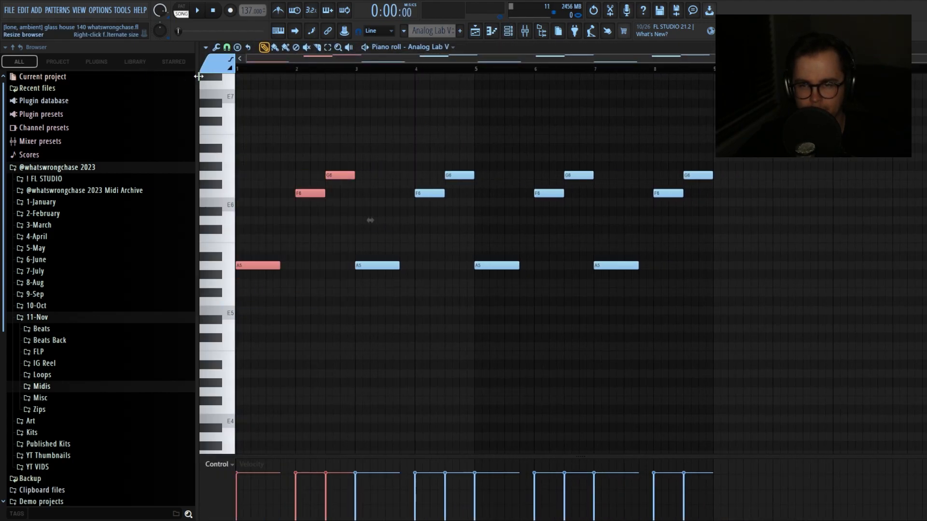
# Deselect the notes and play the Analog Lab V pattern to hear its layer, stopping near the end
pyautogui.click(395, 118)
pyautogui.press('space')
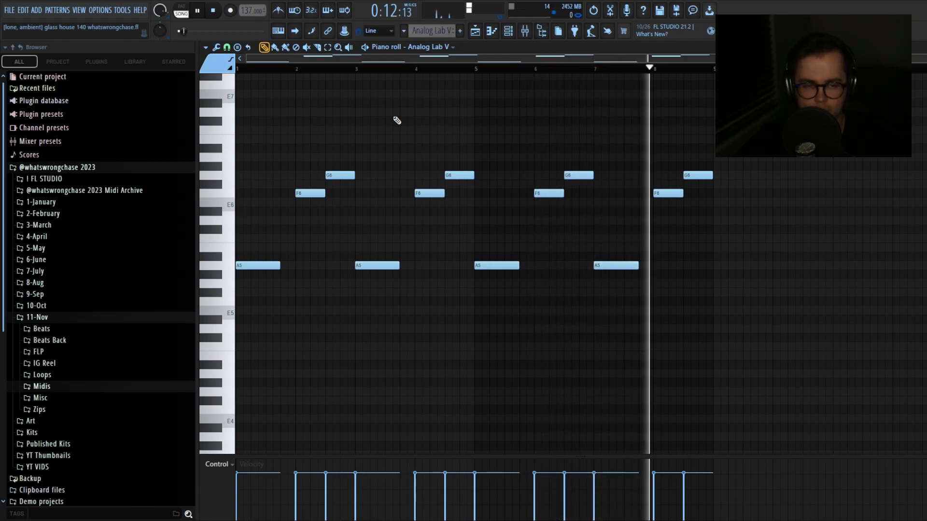
pyautogui.press('space')
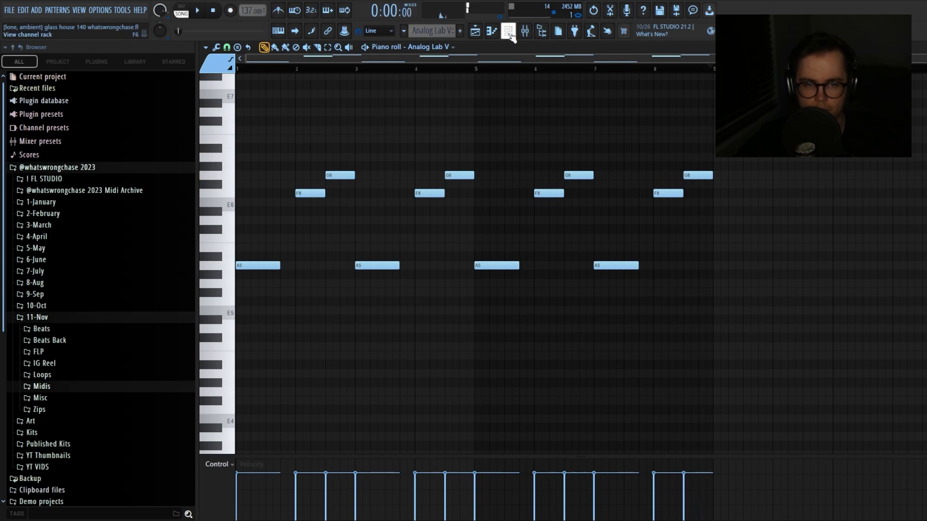
# Check the Analog Lab V mixer track for effects and return to the playlist
pyautogui.click(508, 30)
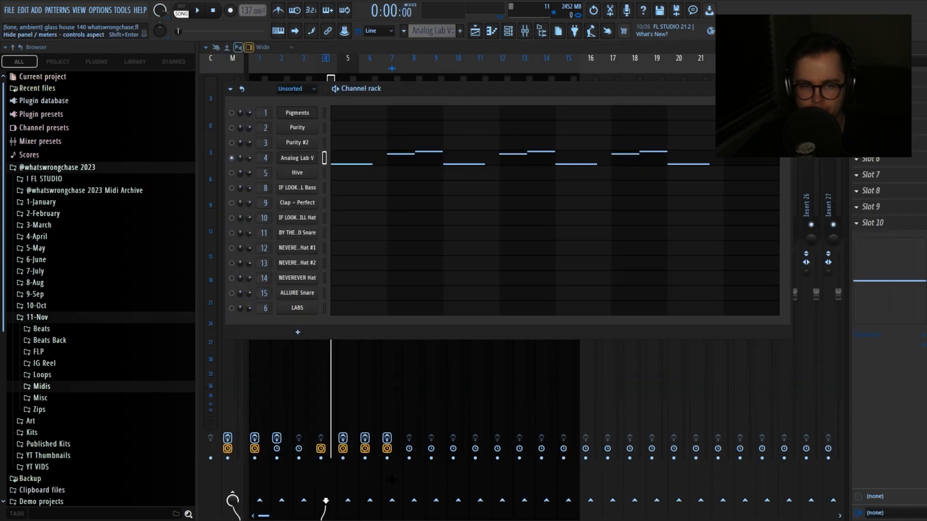
pyautogui.press('F6')
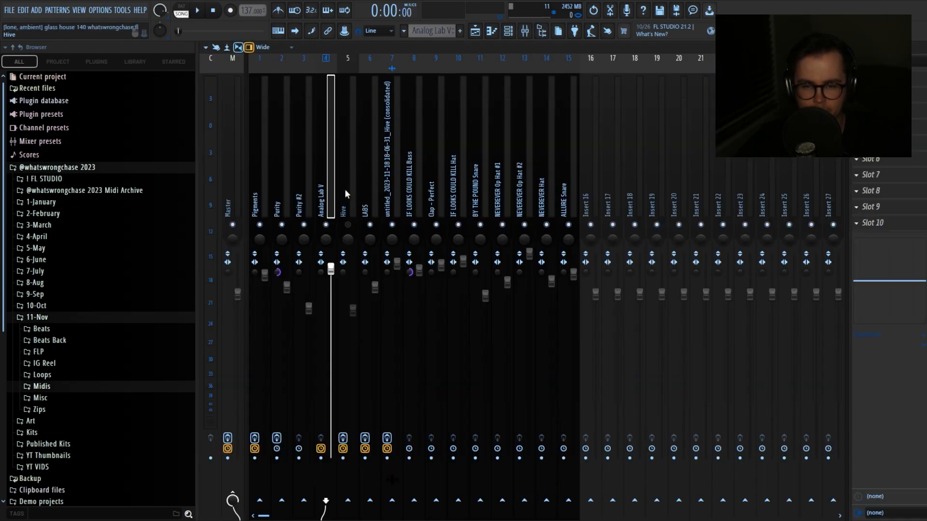
pyautogui.click(508, 30)
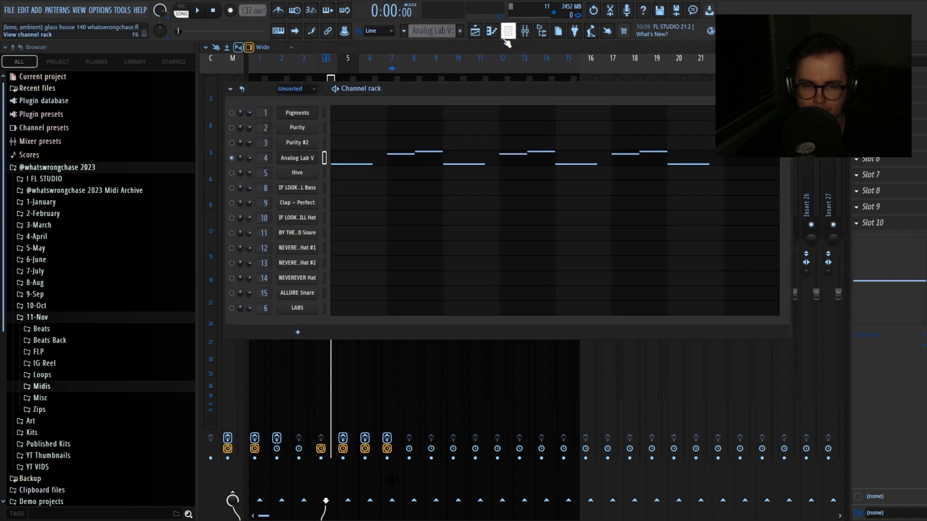
pyautogui.press('F5')
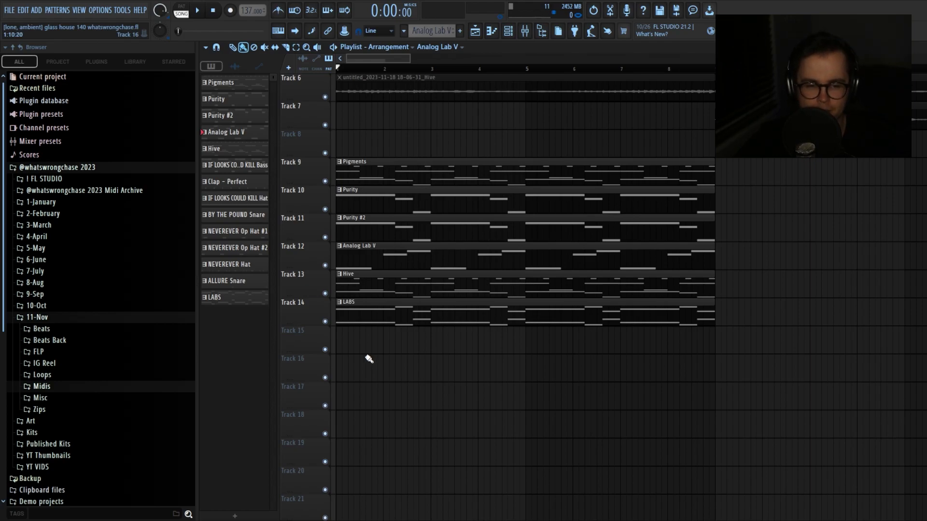
# Open the Hive pattern and its instrument to check the loaded preset, dismiss the trial notice, and view the Hive mixer track
pyautogui.scroll(-1, 470, 108)
pyautogui.doubleClick(373, 253)
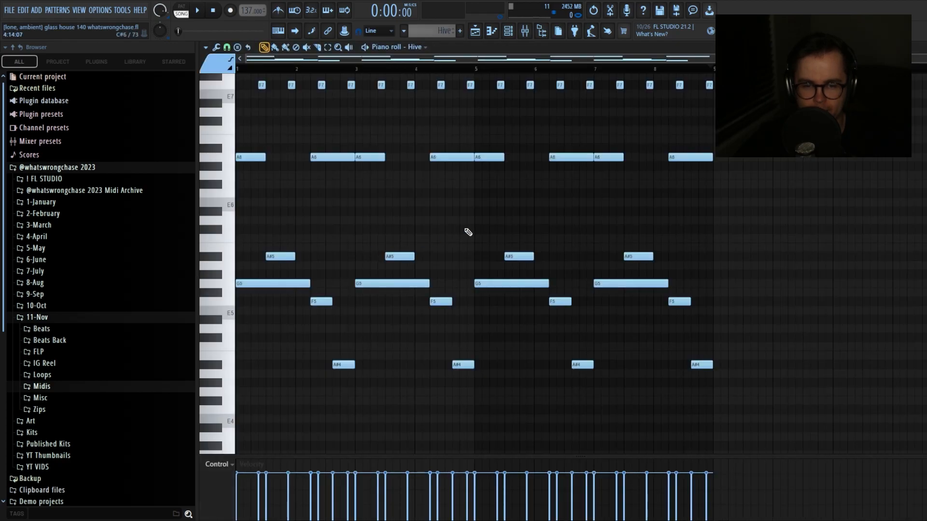
pyautogui.scroll(1, 468, 232)
pyautogui.press('F6')
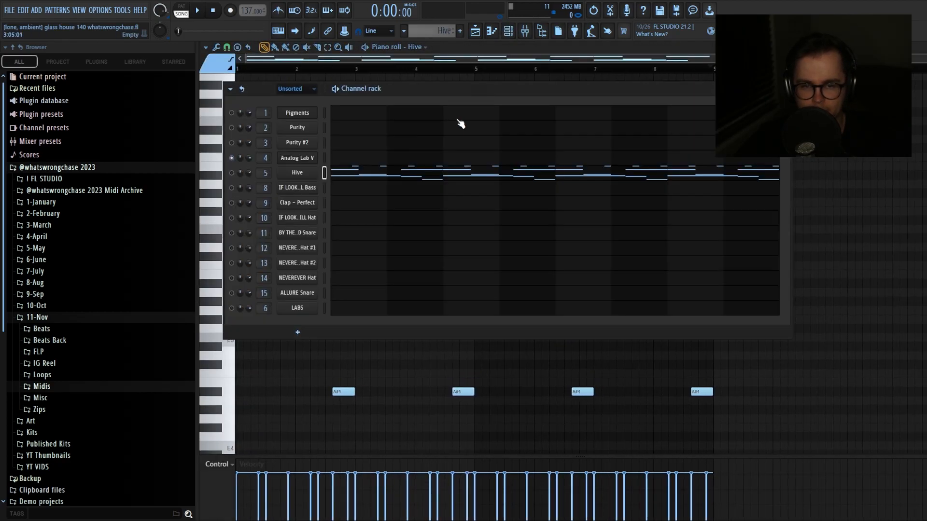
pyautogui.click(297, 172)
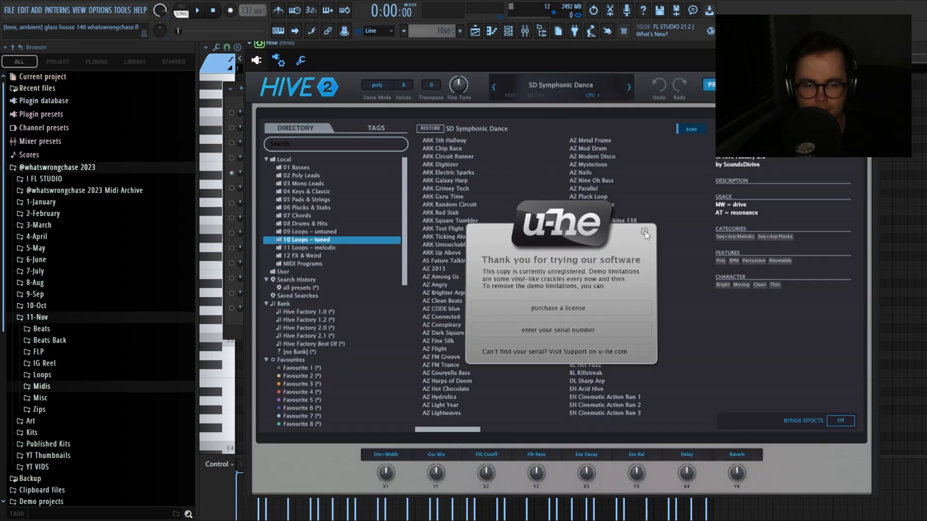
pyautogui.click(645, 232)
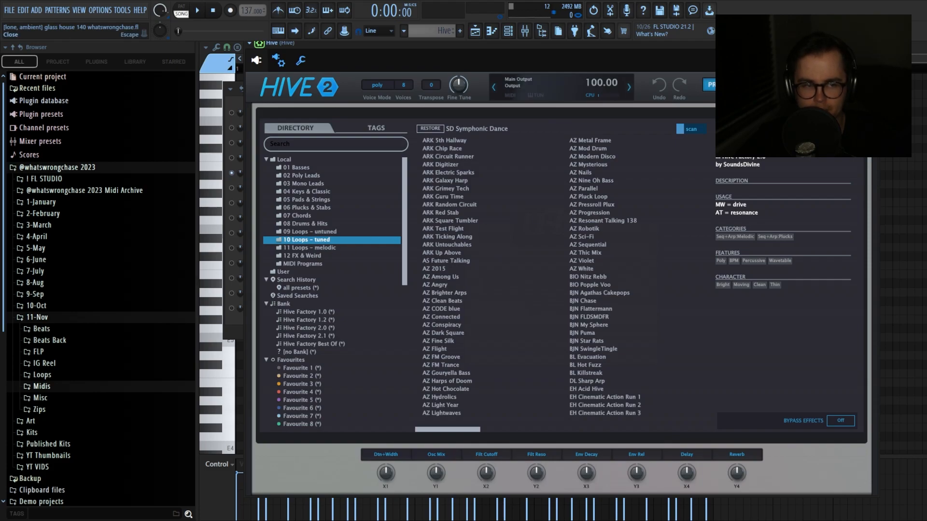
pyautogui.press('Escape')
pyautogui.press('F9')
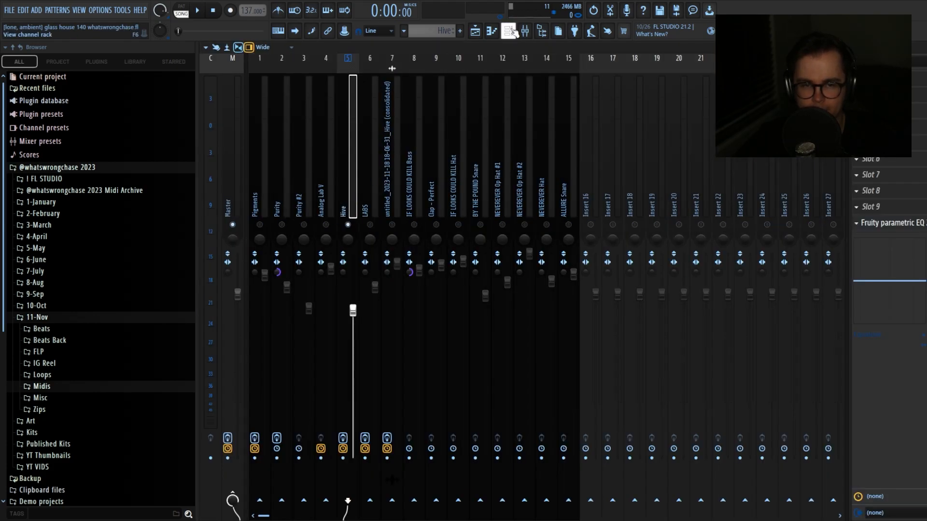
# Play the Hive pattern from its piano roll to hear the layer, stop near its end, and look over its notes
pyautogui.click(512, 31)
pyautogui.click(349, 174)
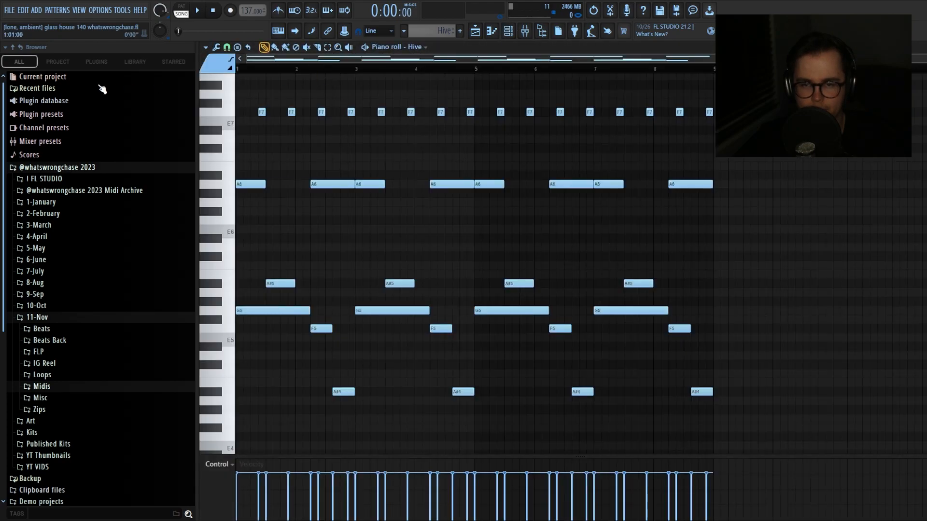
pyautogui.press('space')
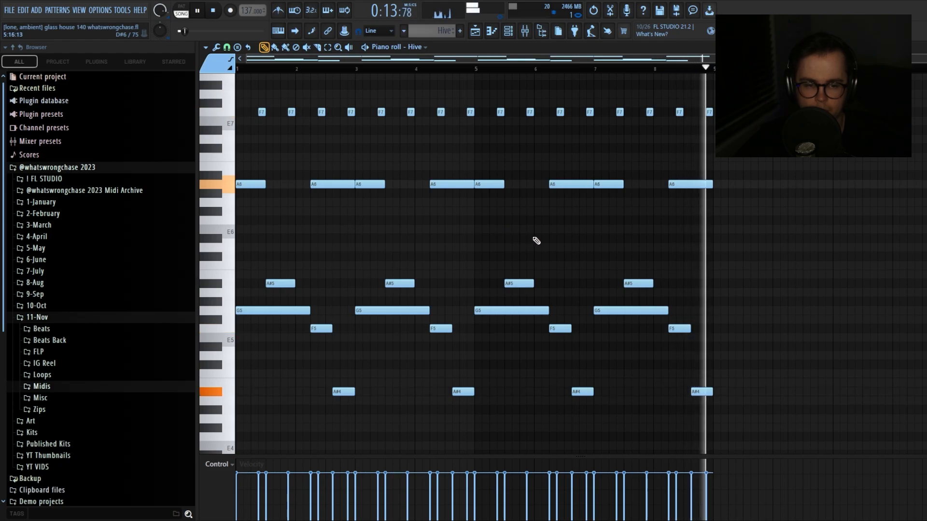
pyautogui.press('space')
pyautogui.click(513, 35)
pyautogui.press('F6')
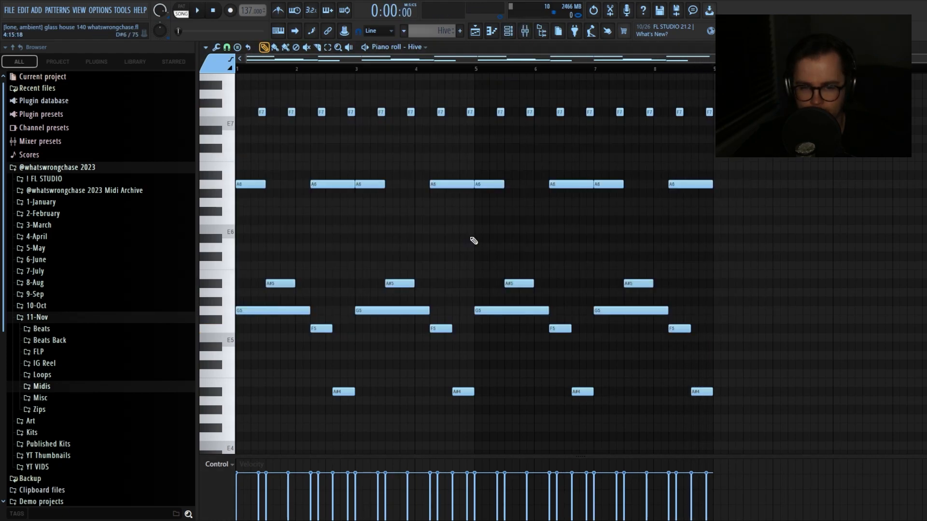
pyautogui.scroll(1, 473, 241)
pyautogui.scroll(-1, 474, 241)
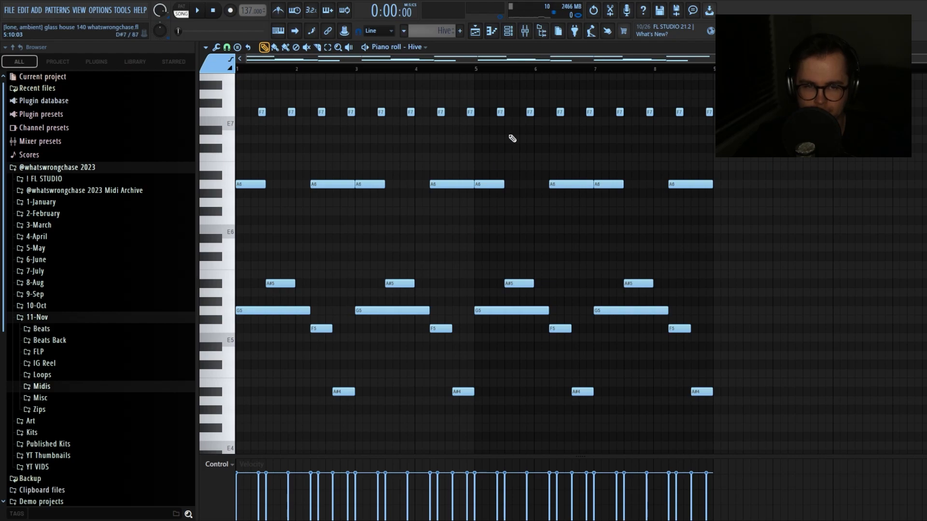
# Open the LABS pattern from the playlist and highlight its lower-octave notes and its upper notes in turn
pyautogui.click(511, 36)
pyautogui.click(475, 31)
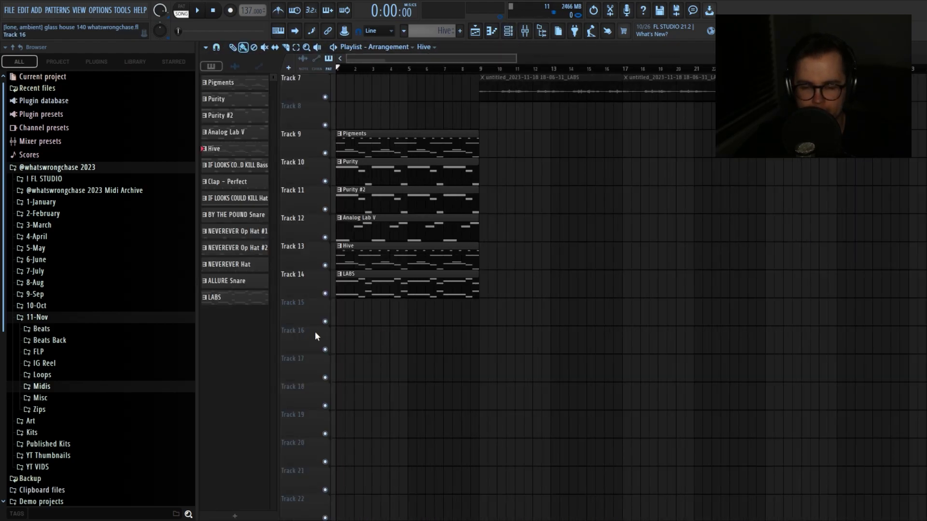
pyautogui.doubleClick(360, 287)
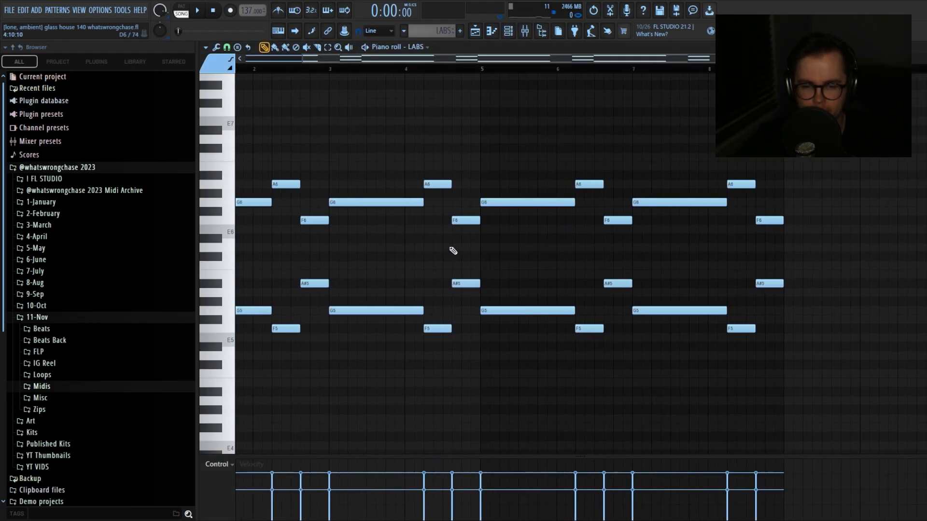
pyautogui.moveTo(282, 262)
pyautogui.mouseDown()
pyautogui.moveTo(759, 377)
pyautogui.moveTo(751, 376)
pyautogui.mouseUp()
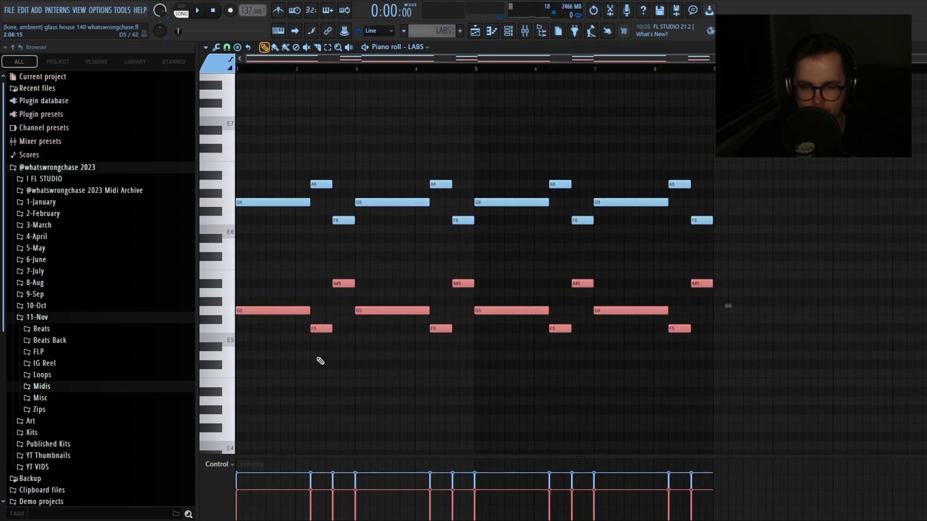
pyautogui.scroll(1, 322, 362)
pyautogui.keyDown('ctrl'); pyautogui.click(379, 356); pyautogui.keyUp('ctrl')
pyautogui.scroll(-1, 376, 352)
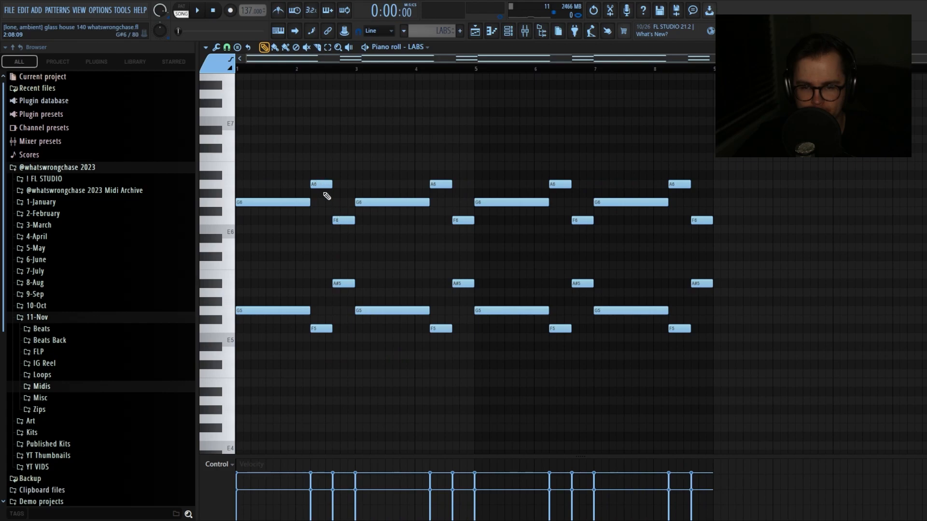
pyautogui.moveTo(720, 186); pyautogui.dragTo(265, 162)
pyautogui.keyDown('ctrl'); pyautogui.click(379, 164); pyautogui.keyUp('ctrl')
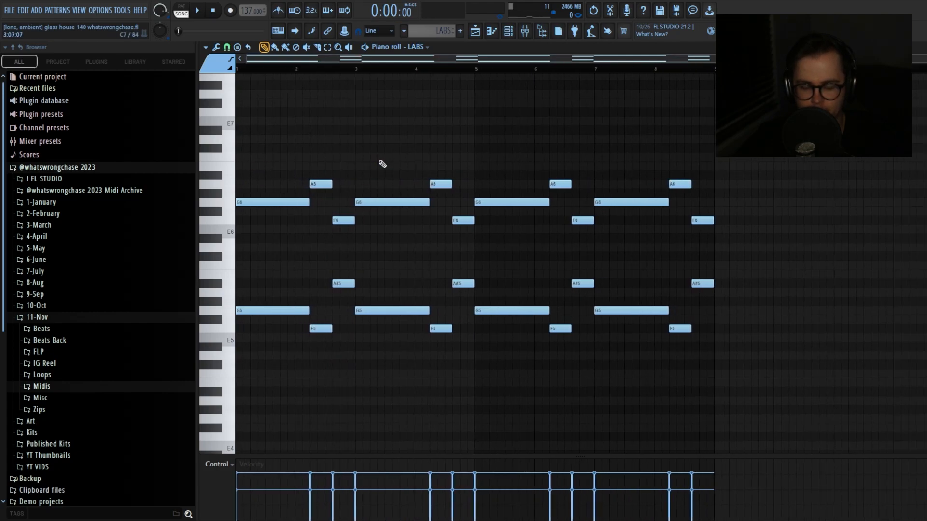
# Play the LABS pattern from its piano roll to hear the layer, and stop near its end
pyautogui.click(508, 31)
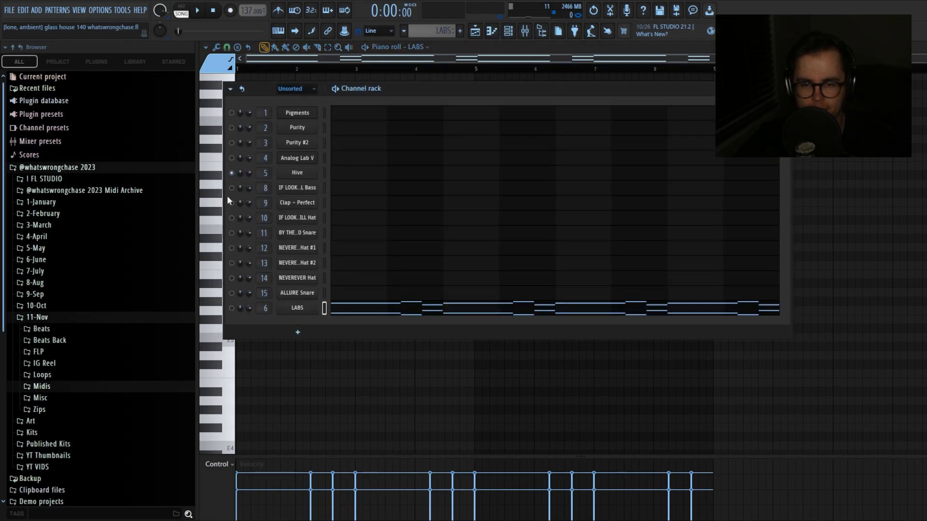
pyautogui.press('F6')
pyautogui.press('space')
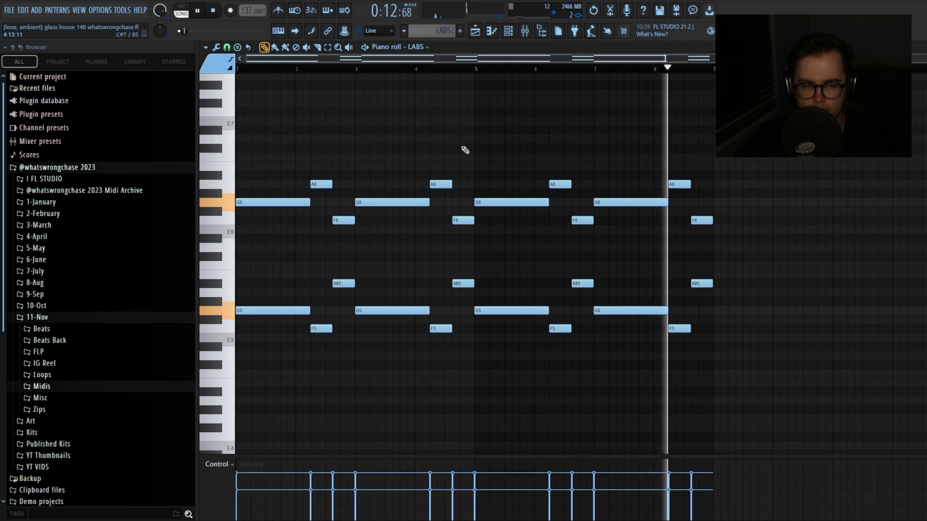
pyautogui.press('space')
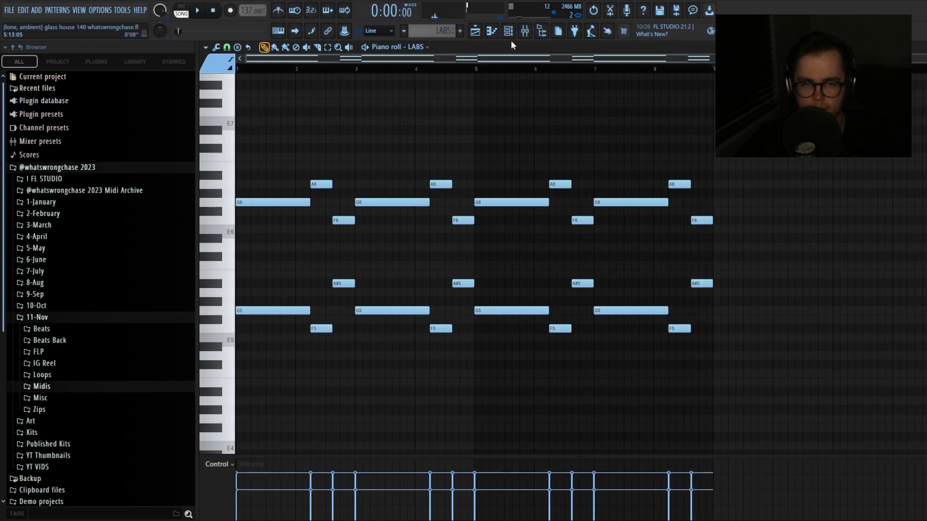
# Open the Portal effect on the LABS mixer track and display its preset browser
pyautogui.click(524, 31)
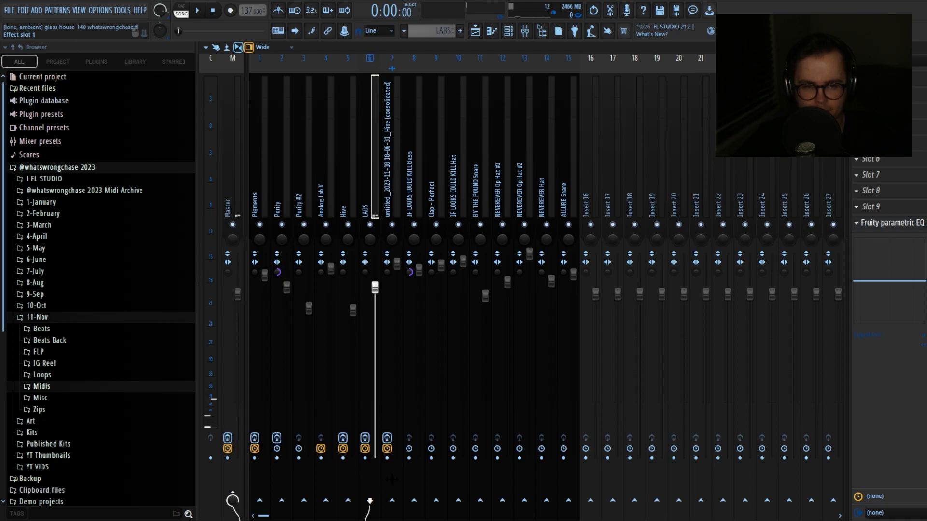
pyautogui.click(884, 79)
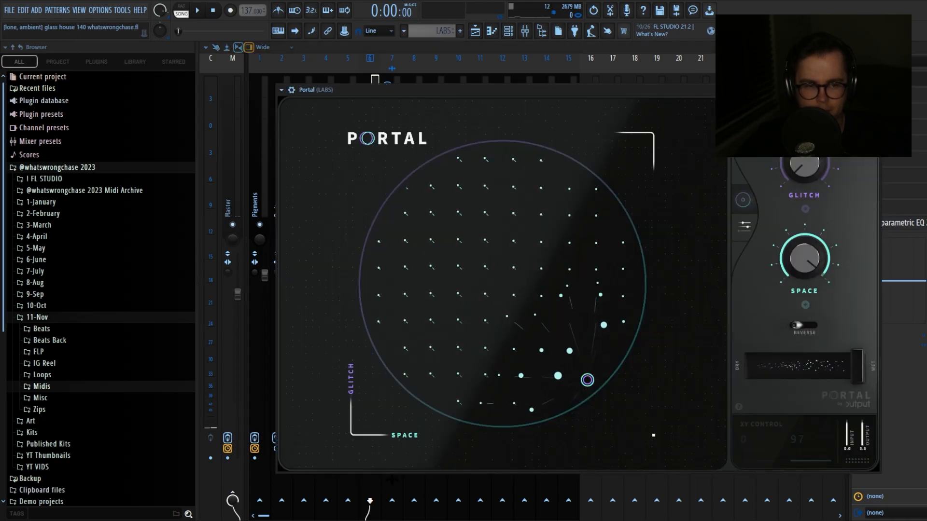
pyautogui.click(797, 115)
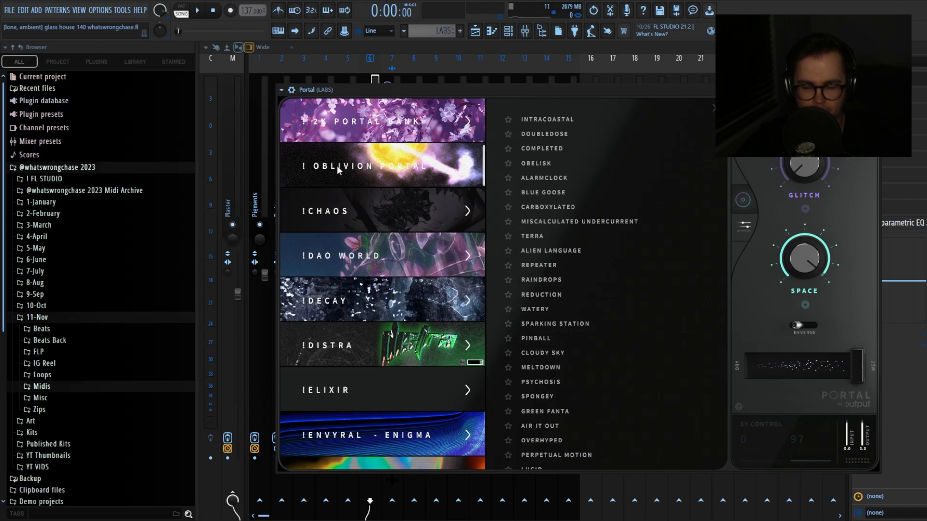
# Reposition the Portal window so its current preset and banks can be seen, and browse the list of preset banks
pyautogui.moveTo(453, 90); pyautogui.dragTo(423, 90)
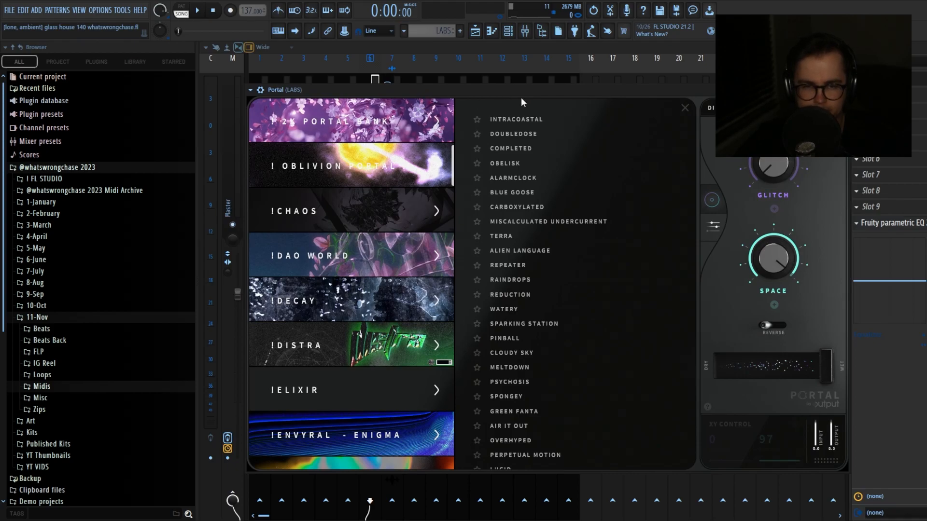
pyautogui.moveTo(512, 94); pyautogui.dragTo(489, 83)
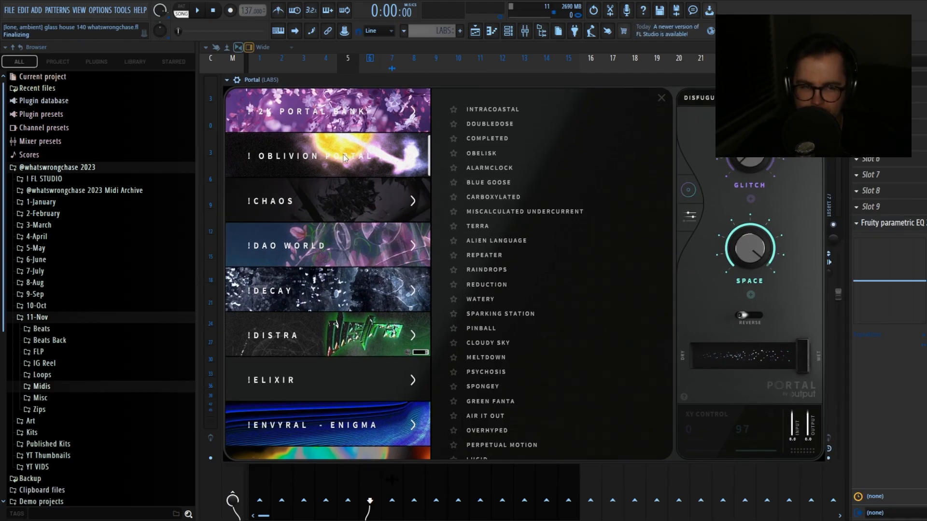
pyautogui.scroll(-10, 348, 209)
pyautogui.scroll(10, 350, 211)
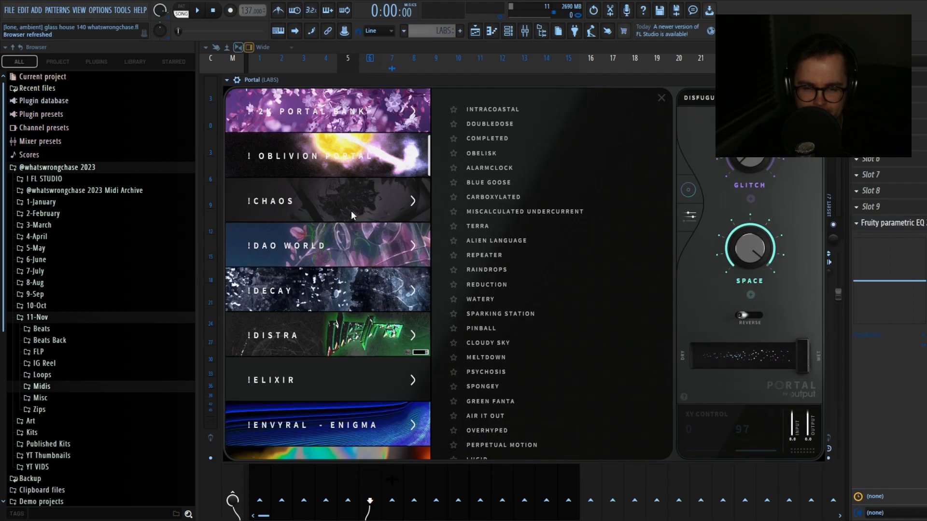
pyautogui.moveTo(482, 74); pyautogui.dragTo(473, 80)
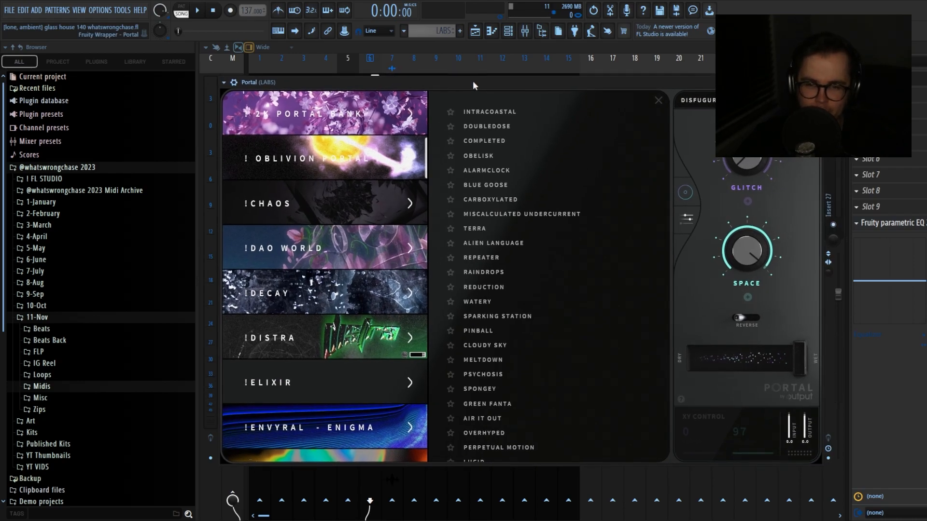
pyautogui.moveTo(473, 80); pyautogui.dragTo(474, 87)
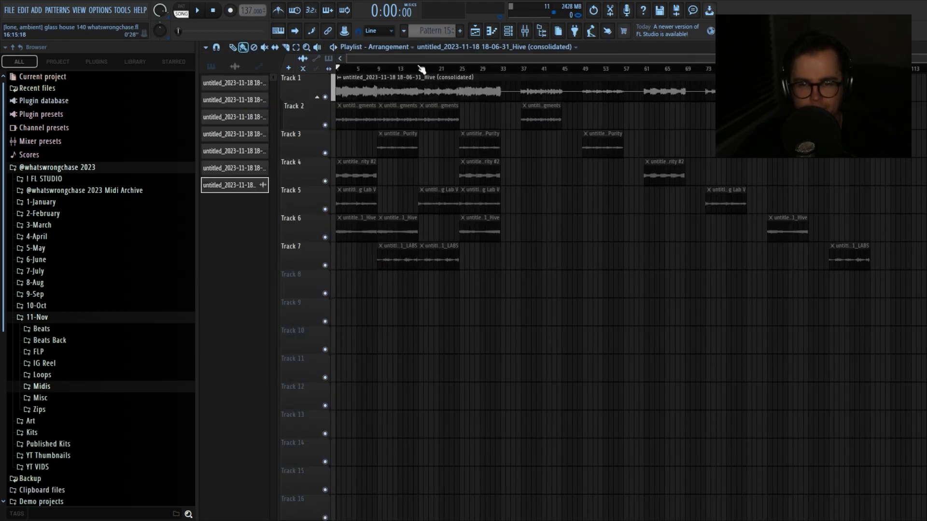
# Listen to the arranged melody layers in the Arrangement playlist and stop playback partway through
pyautogui.scroll(2, 382, 108)
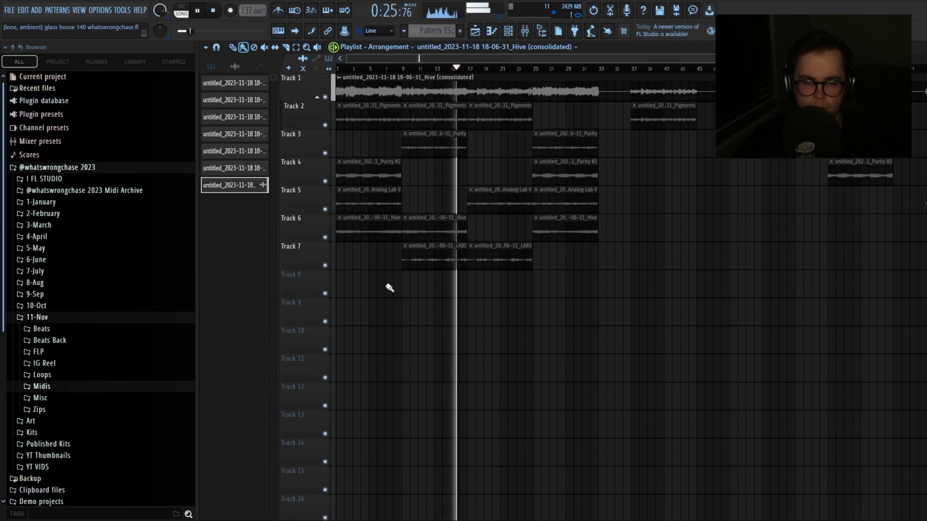
pyautogui.press('space')
pyautogui.scroll(3, 310, 294)
pyautogui.scroll(-6, 406, 288)
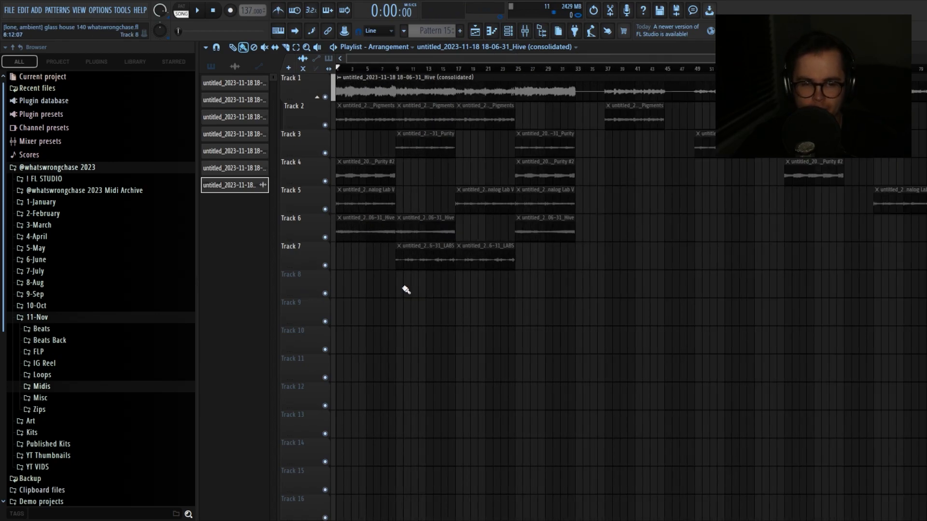
# Switch the playlist to the Beat arrangement and show its list of patterns
pyautogui.click(211, 66)
pyautogui.scroll(-1, 376, 47)
pyautogui.scroll(2, 567, 251)
pyautogui.scroll(-2, 567, 253)
pyautogui.moveTo(524, 367); pyautogui.dragTo(337, 83)
pyautogui.scroll(4, 557, 212)
pyautogui.scroll(-2, 560, 210)
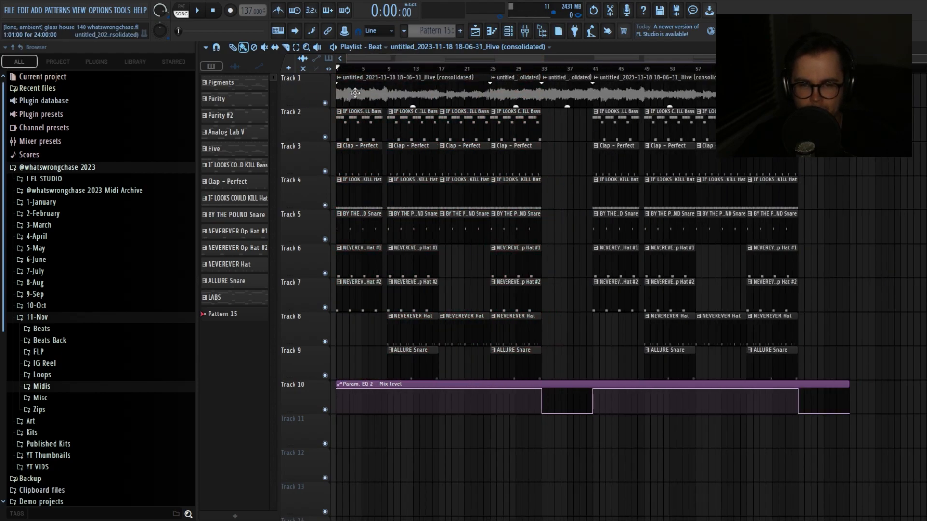
# Go over the drum and bass clips on Tracks 2 to 9, section by section, across the Beat arrangement
pyautogui.moveTo(351, 119); pyautogui.dragTo(405, 377)
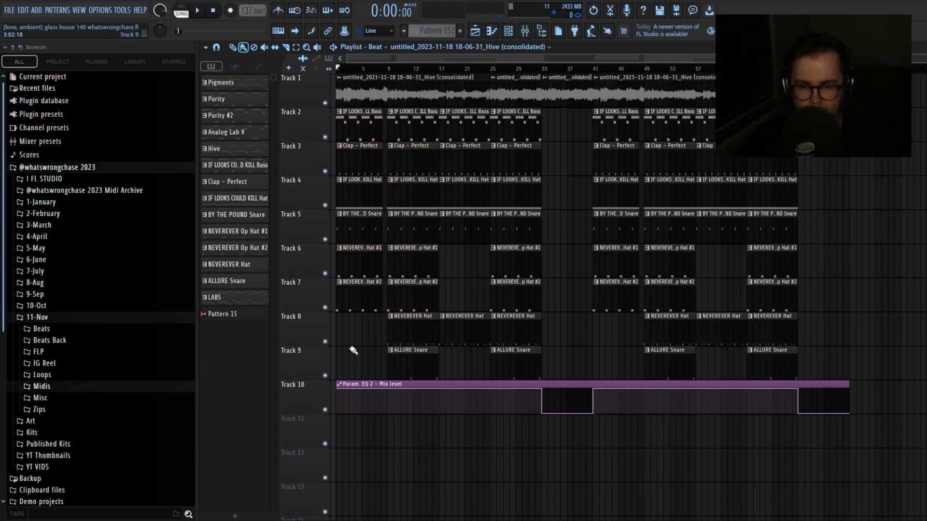
pyautogui.moveTo(352, 122); pyautogui.dragTo(419, 377)
pyautogui.moveTo(452, 109); pyautogui.dragTo(530, 379)
pyautogui.moveTo(566, 108); pyautogui.dragTo(551, 275)
pyautogui.moveTo(599, 108); pyautogui.dragTo(667, 329)
pyautogui.moveTo(719, 109); pyautogui.dragTo(786, 357)
pyautogui.keyDown('ctrl'); pyautogui.click(829, 320); pyautogui.keyUp('ctrl')
# Open the IF LOOKS COULD KILL Bass pattern from Track 2 in the piano roll
pyautogui.scroll(2, 830, 318)
pyautogui.scroll(-2, 831, 309)
pyautogui.scroll(1, 842, 273)
pyautogui.scroll(-1, 843, 273)
pyautogui.doubleClick(493, 135)
pyautogui.scroll(1, 437, 163)
pyautogui.scroll(-1, 442, 166)
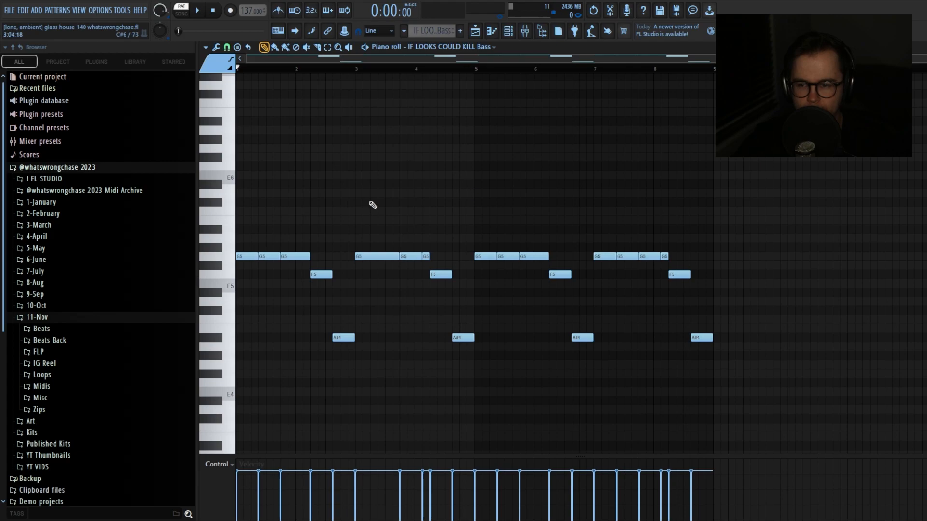
# Browse the LNLY DRUM KIT V2 folder under Drum Kits to find the IF LOOKS COULD KILL kit, narrow the browser, and collapse Drum Kits
pyautogui.click(46, 179)
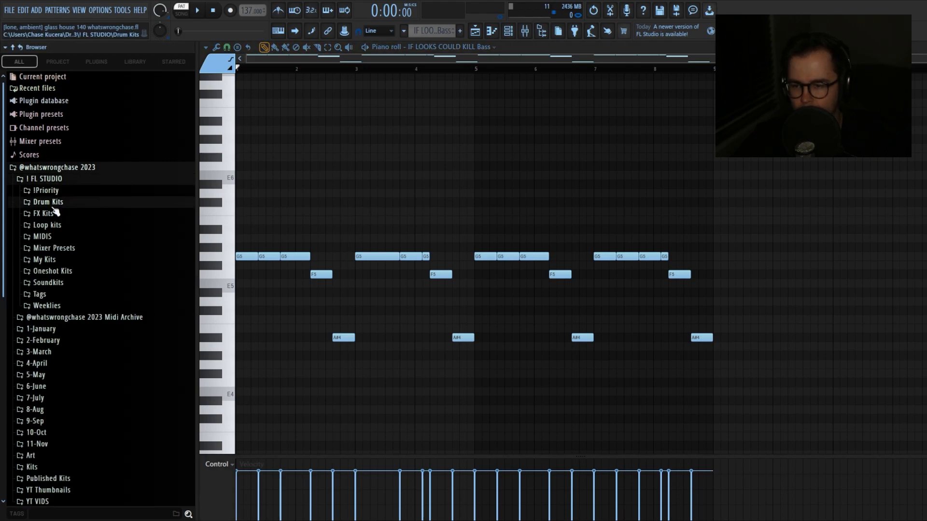
pyautogui.click(53, 206)
pyautogui.click(81, 217)
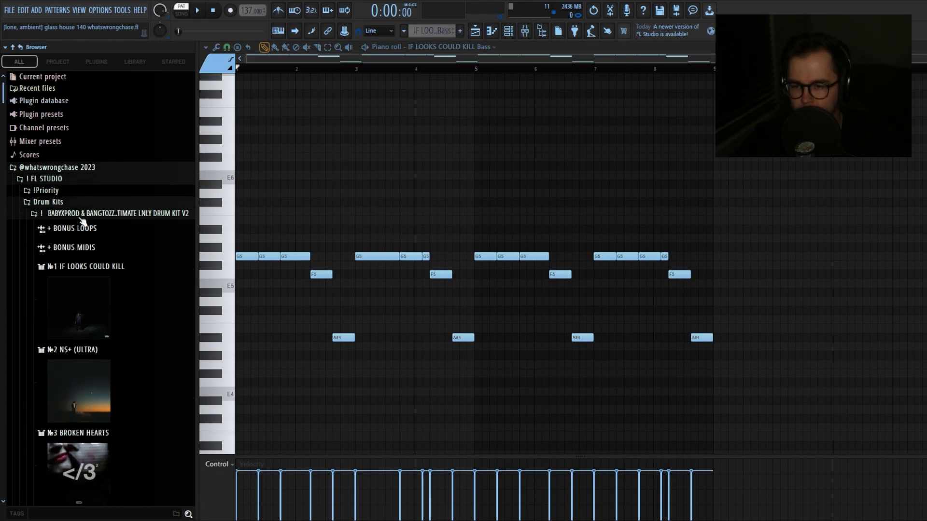
pyautogui.scroll(-2, 113, 285)
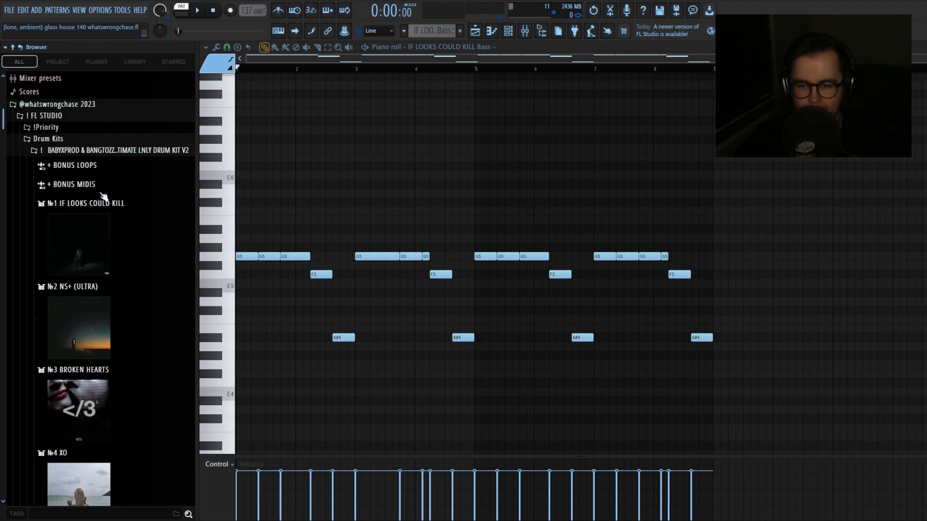
pyautogui.moveTo(198, 199); pyautogui.dragTo(171, 203)
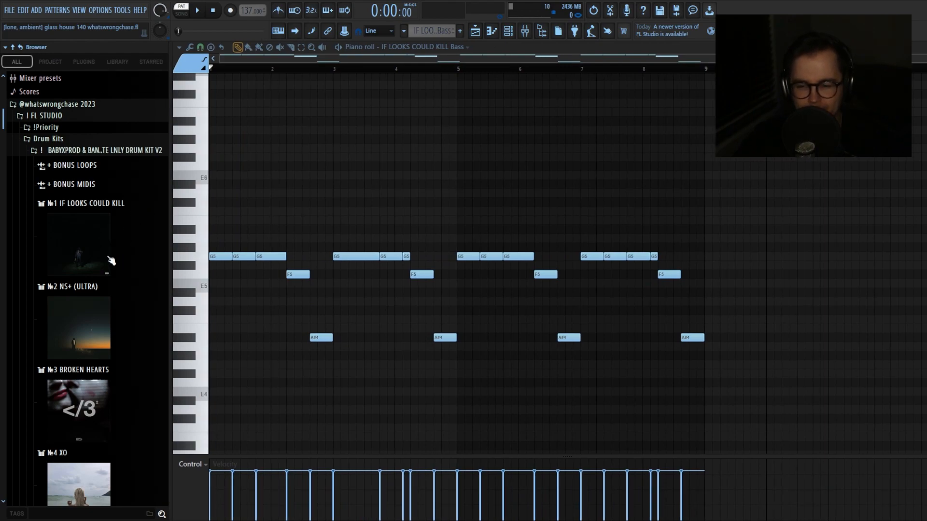
pyautogui.scroll(3, 108, 267)
pyautogui.scroll(-3, 96, 242)
pyautogui.scroll(3, 83, 221)
pyautogui.click(59, 202)
# Play the IF LOOKS COULD KILL Bass and Clap - Perfect patterns from the piano roll, and stop playback
pyautogui.scroll(1, 443, 140)
pyautogui.scroll(-1, 434, 116)
pyautogui.scroll(2, 435, 115)
pyautogui.scroll(-2, 436, 116)
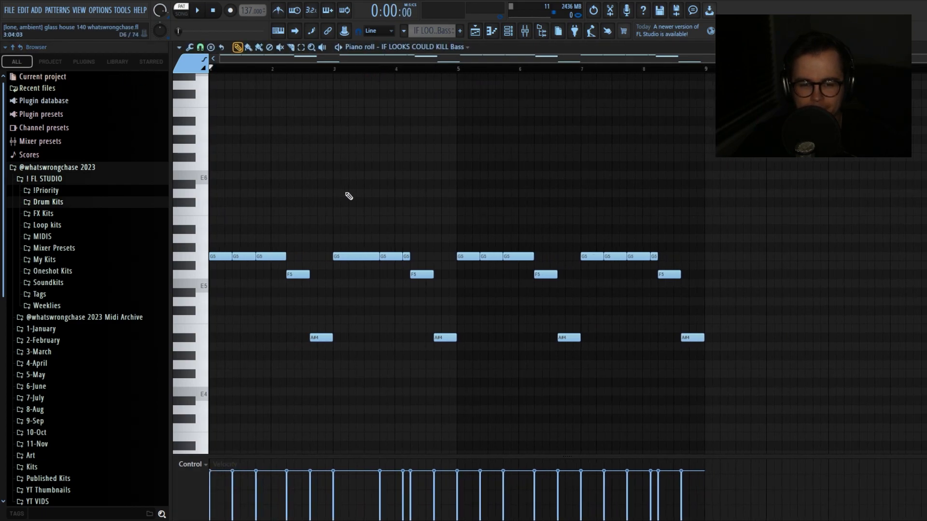
pyautogui.press('space')
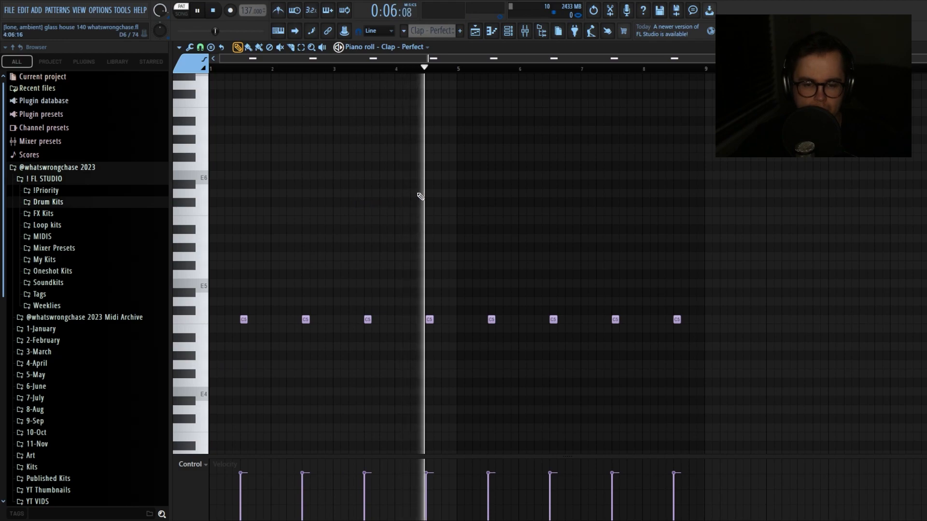
pyautogui.press('space')
# Open the IF LOOKS COULD KILL Hat pattern in the piano roll and play it
pyautogui.click(508, 32)
pyautogui.press('KP_Add')
pyautogui.click(510, 32)
pyautogui.click(340, 217)
pyautogui.click(343, 218)
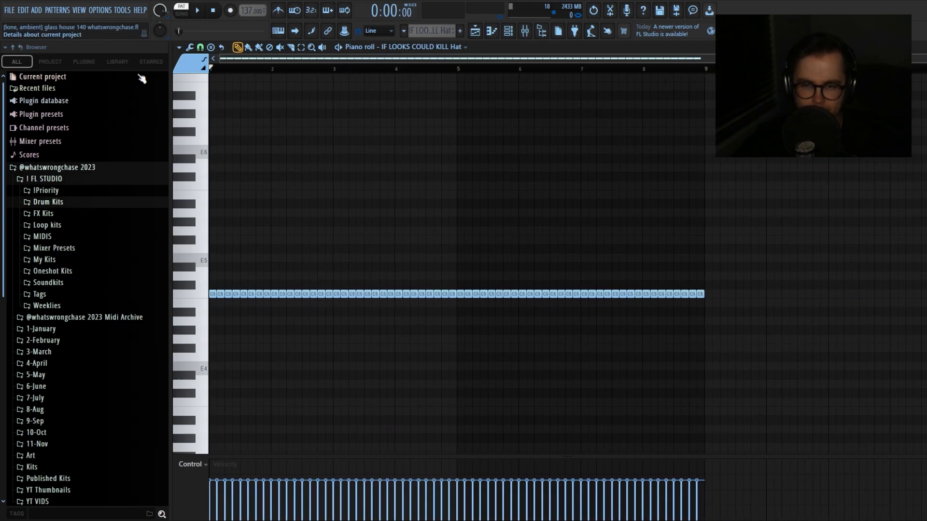
pyautogui.press('space')
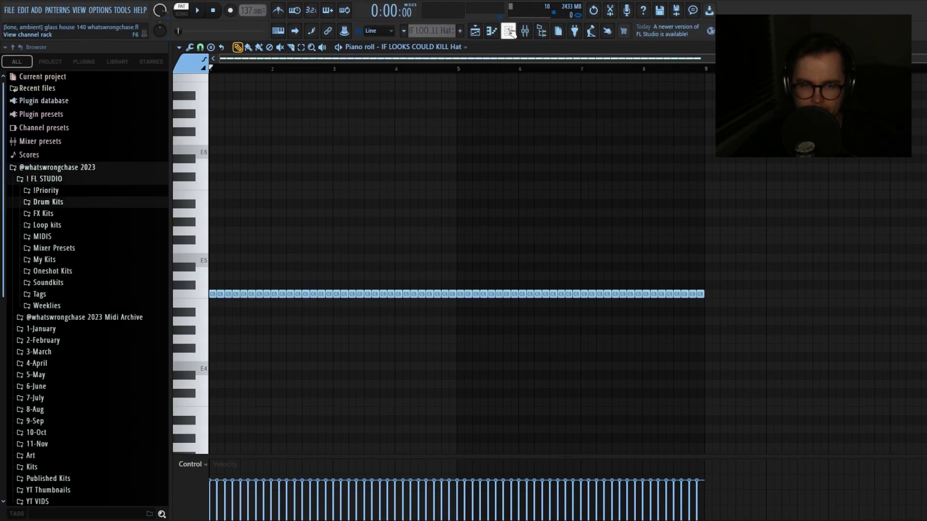
# Open the BY THE POUND Snare pattern from Track 5 in the piano roll and play it
pyautogui.click(509, 32)
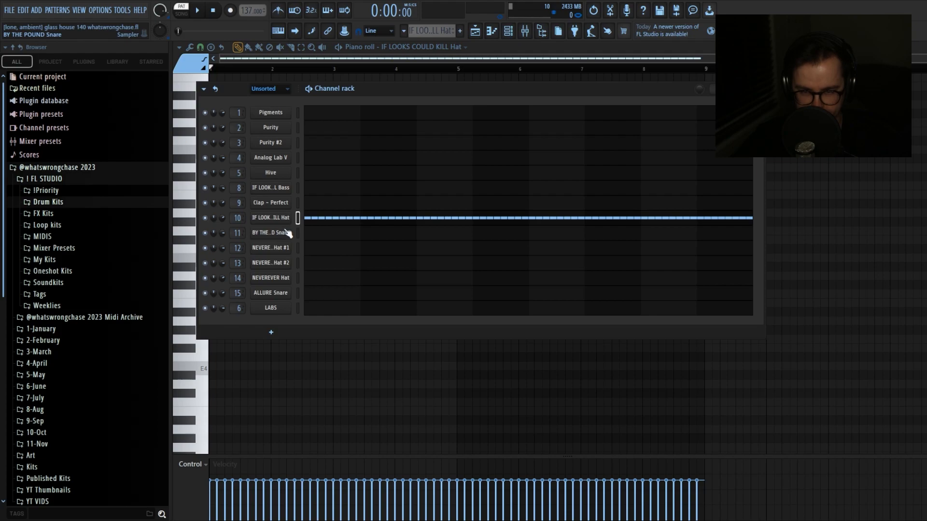
pyautogui.click(476, 35)
pyautogui.scroll(2, 419, 237)
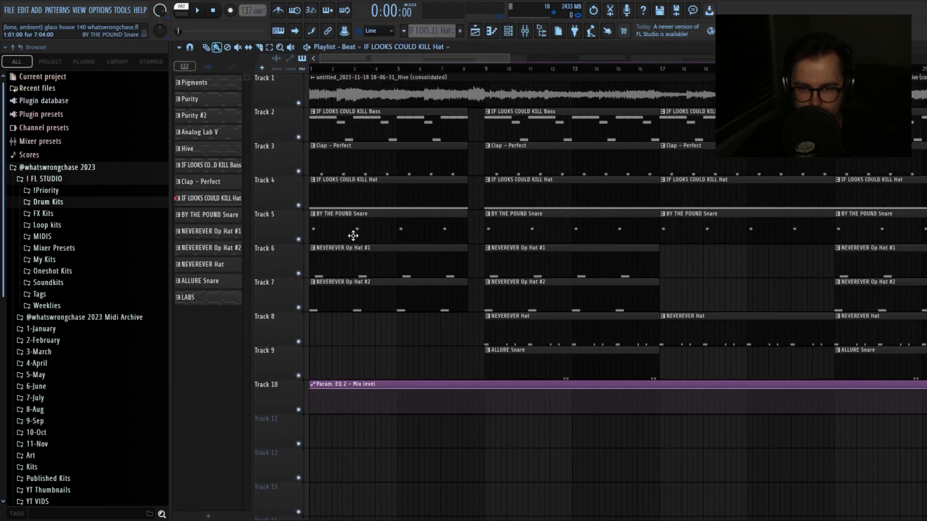
pyautogui.doubleClick(352, 238)
pyautogui.press('space')
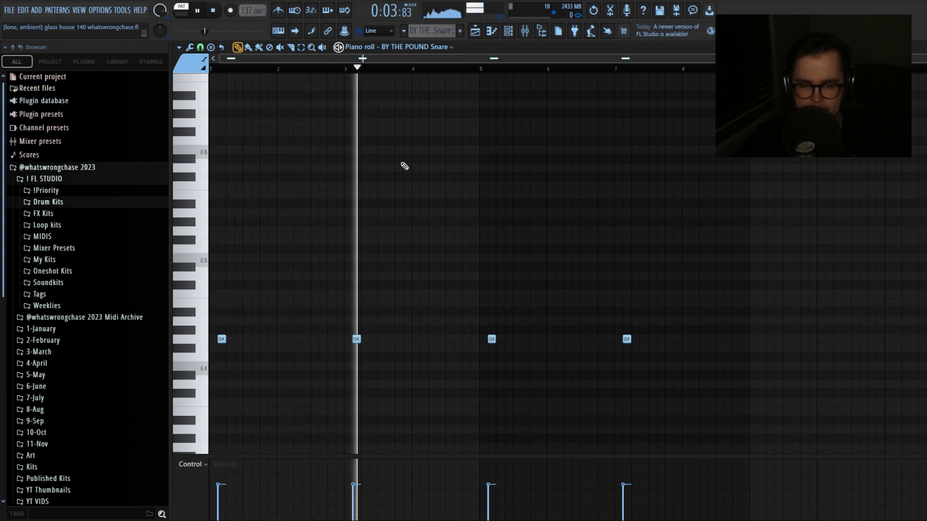
pyautogui.press('space')
# Return to the playlist and open the NEVEREVER Op Hat #1 pattern from Track 6 in the piano roll
pyautogui.press('F5')
pyautogui.scroll(-2, 364, 325)
pyautogui.scroll(3, 276, 319)
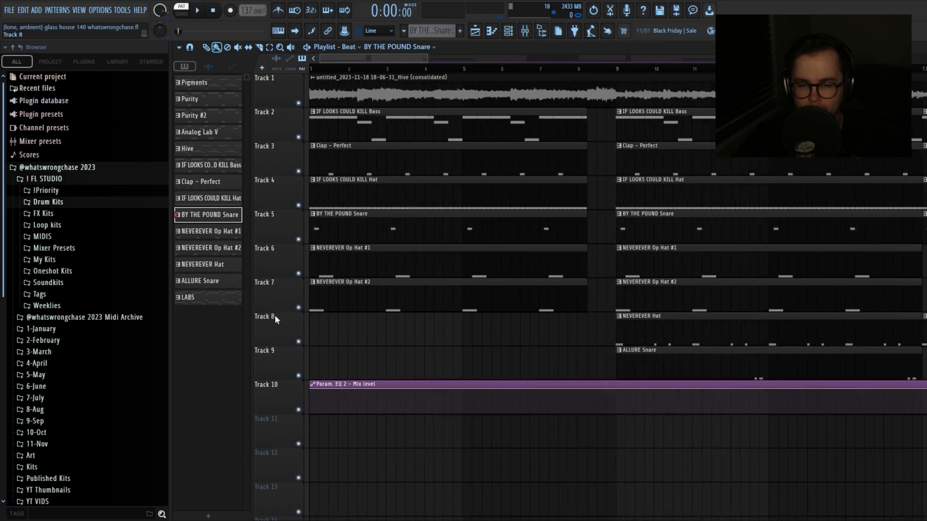
pyautogui.scroll(-1, 276, 319)
pyautogui.scroll(2, 329, 274)
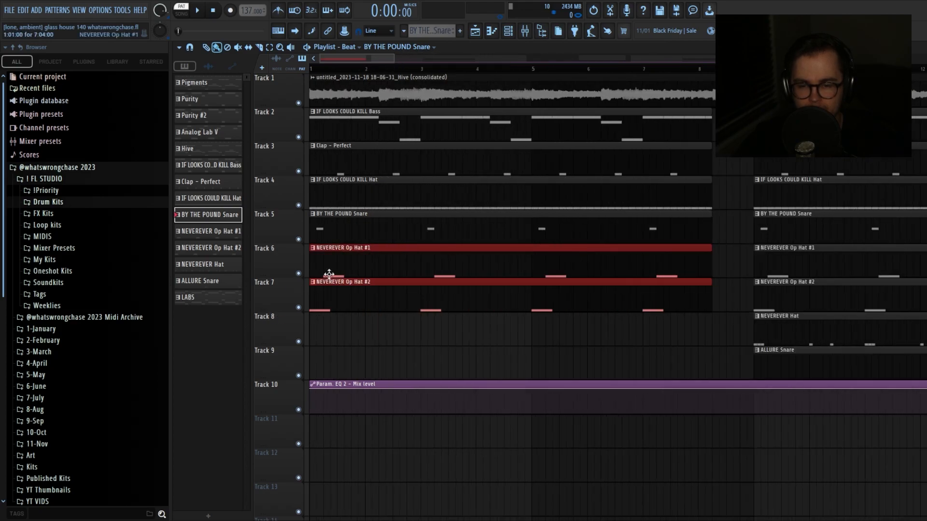
pyautogui.doubleClick(372, 263)
# Inspect the sample waveforms of the NEVEREVER Op Hat #1 and Op Hat #2 channels in their sampler windows
pyautogui.press('F6')
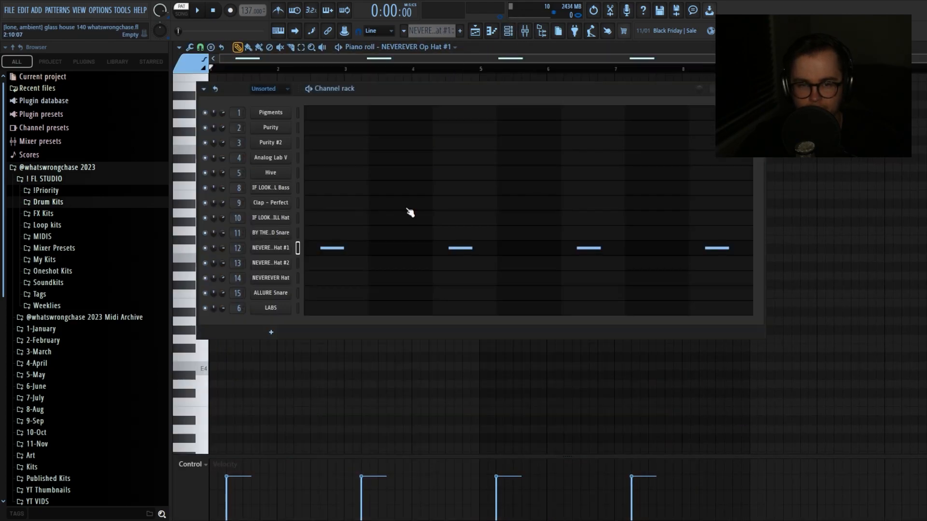
pyautogui.click(282, 247)
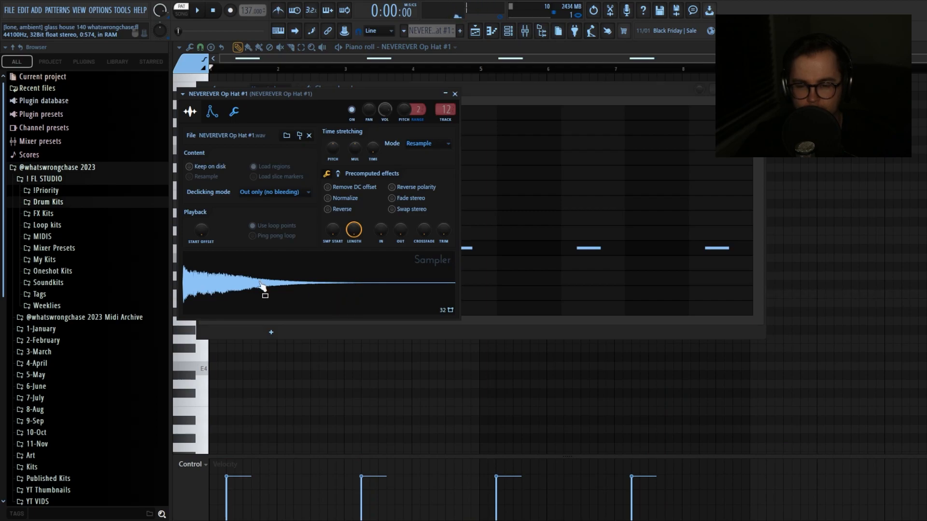
pyautogui.press('Escape')
pyautogui.click(278, 264)
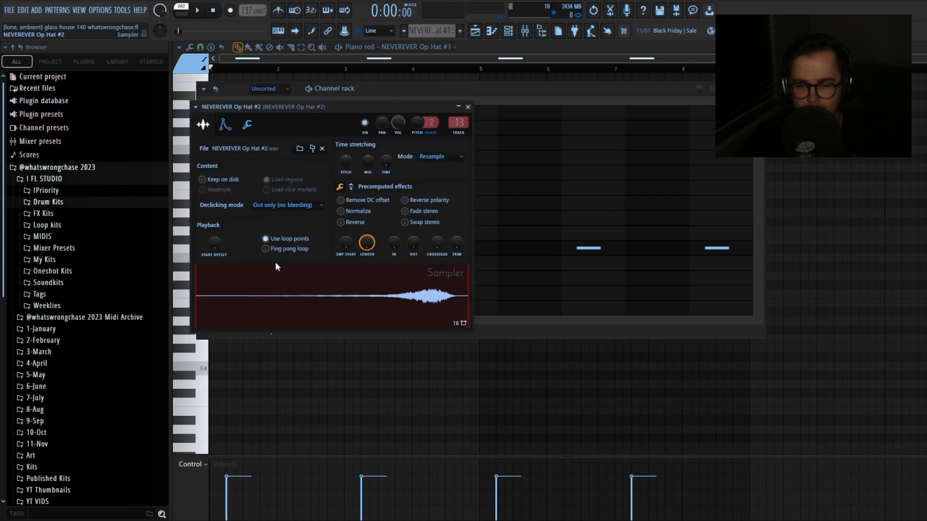
pyautogui.click(468, 107)
# Solo Track 6 in the playlist, enable Track 7, and play the two open hats with the clap and hat layers
pyautogui.press('F5')
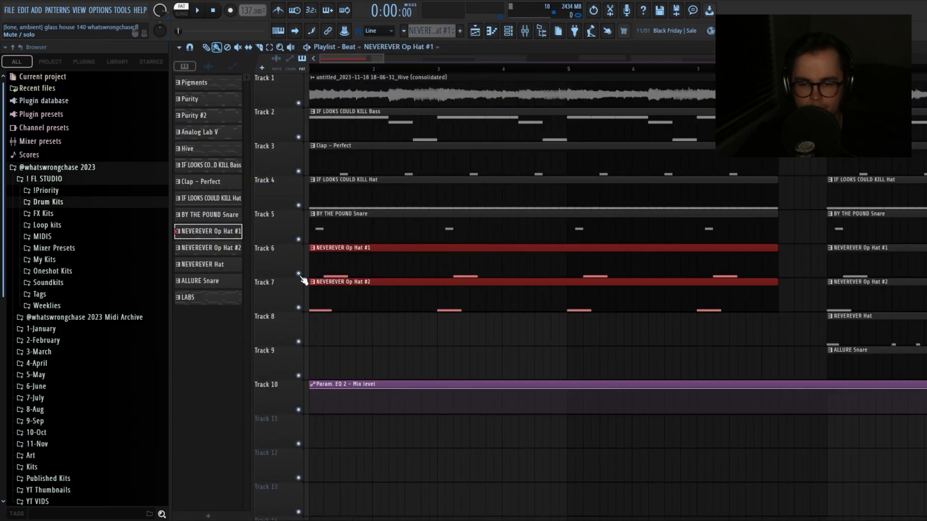
pyautogui.rightClick(299, 274)
pyautogui.click(299, 307)
pyautogui.press('space')
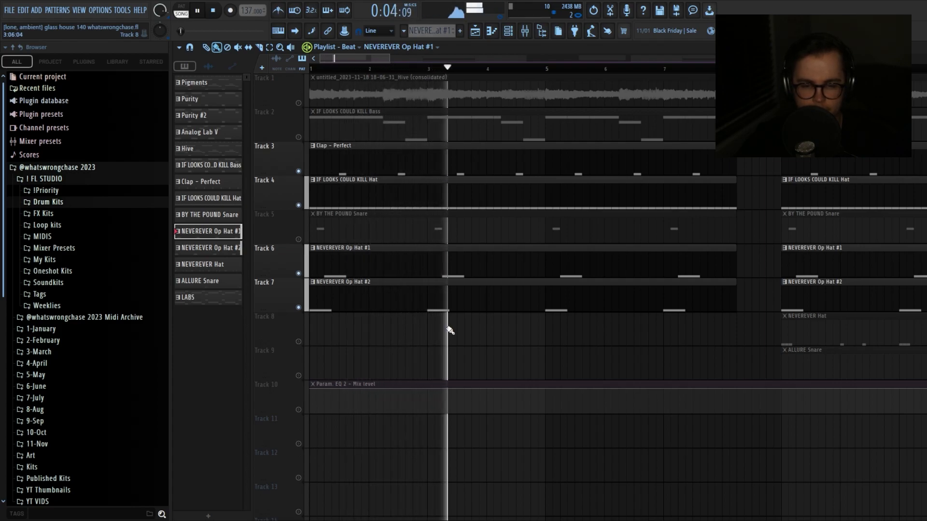
pyautogui.scroll(-2, 421, 330)
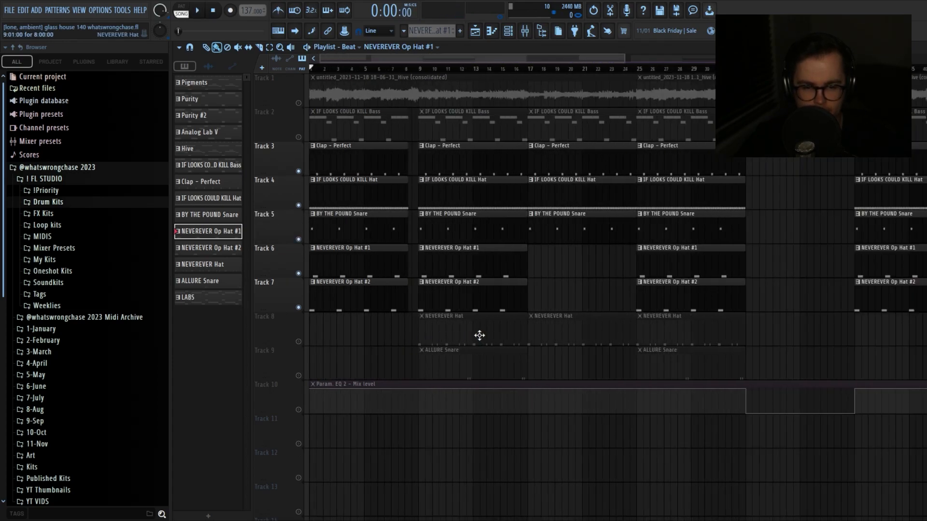
# Enable Track 8 in the playlist and view the NEVEREVER Hat pattern in the piano roll
pyautogui.scroll(2, 405, 325)
pyautogui.click(298, 342)
pyautogui.scroll(5, 433, 335)
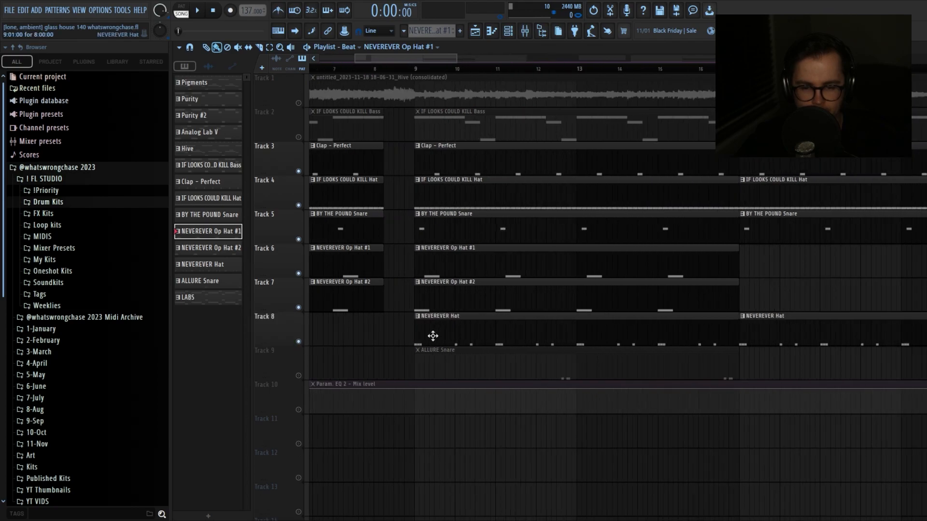
pyautogui.scroll(-4, 436, 335)
pyautogui.scroll(4, 478, 334)
pyautogui.doubleClick(445, 329)
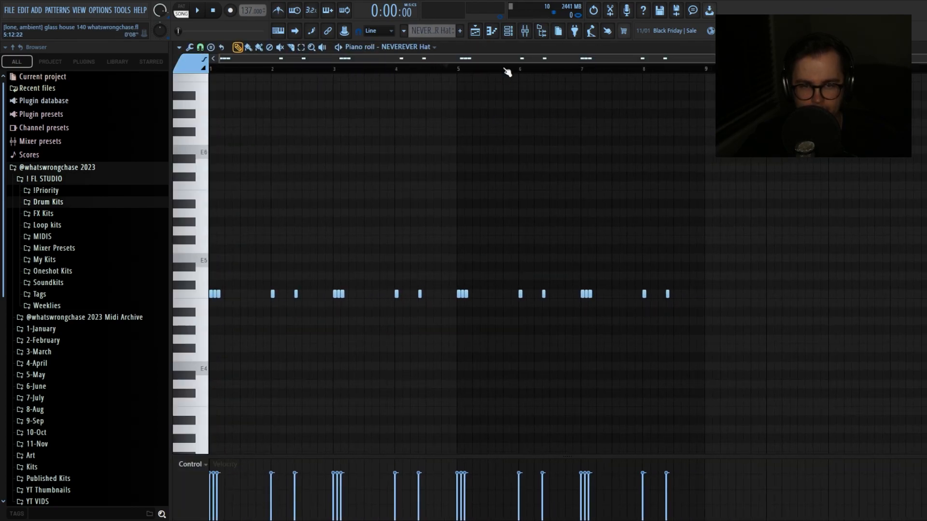
pyautogui.press('F7')
# Enable Track 9 with the ALLURE Snare and play the drum layers from bar 9
pyautogui.scroll(-3, 435, 342)
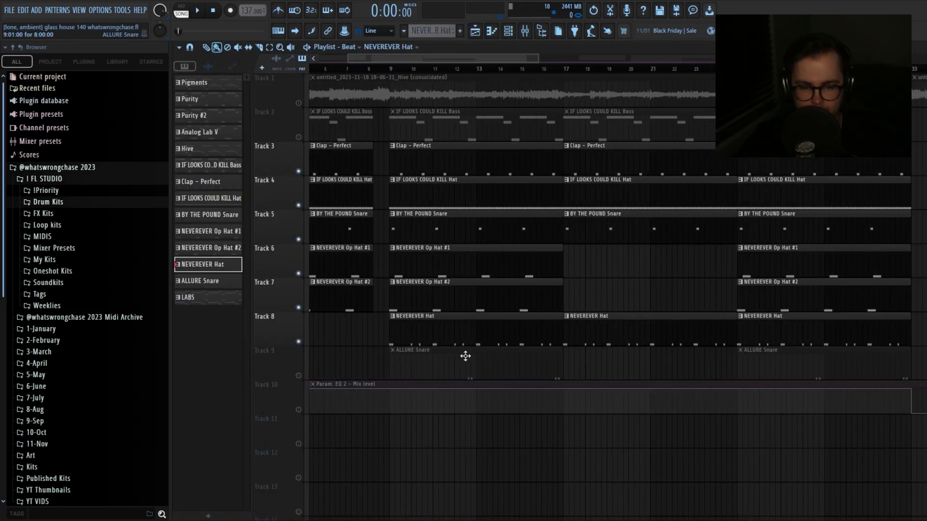
pyautogui.scroll(1, 318, 365)
pyautogui.click(299, 377)
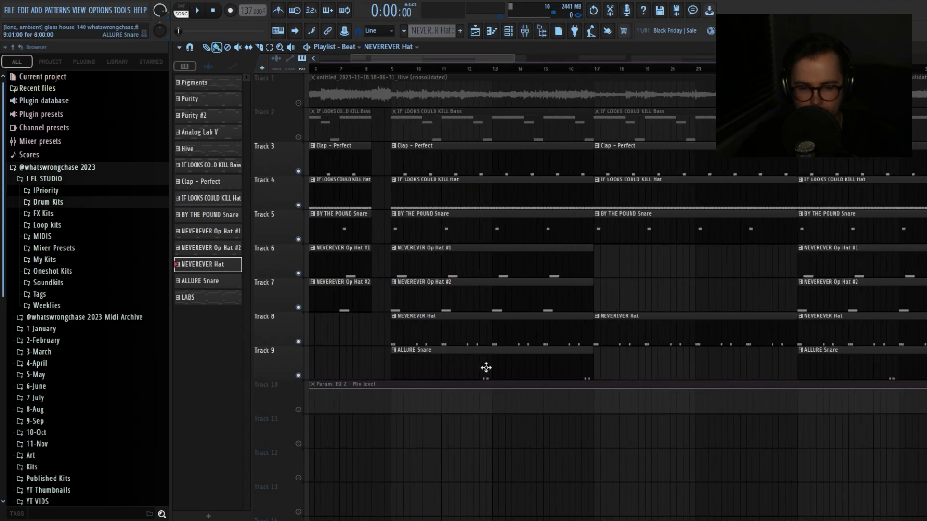
pyautogui.scroll(2, 453, 370)
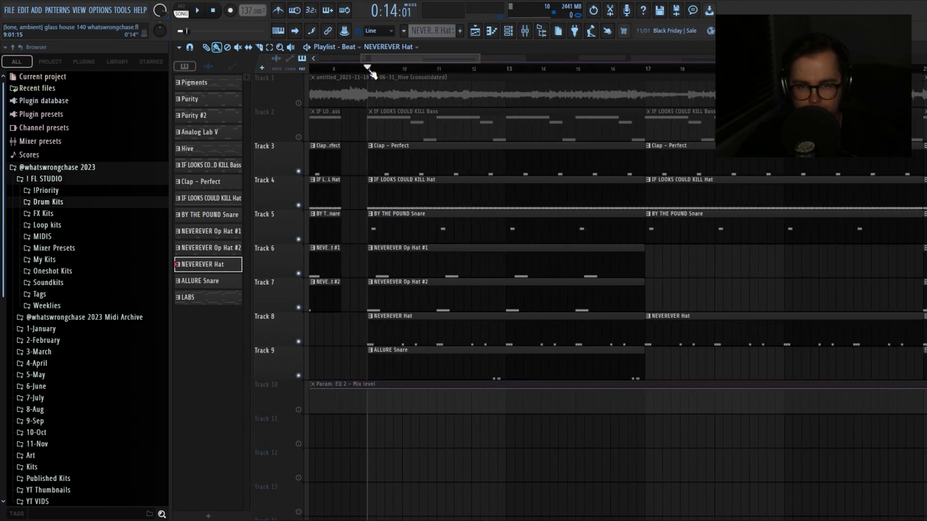
pyautogui.scroll(1, 420, 242)
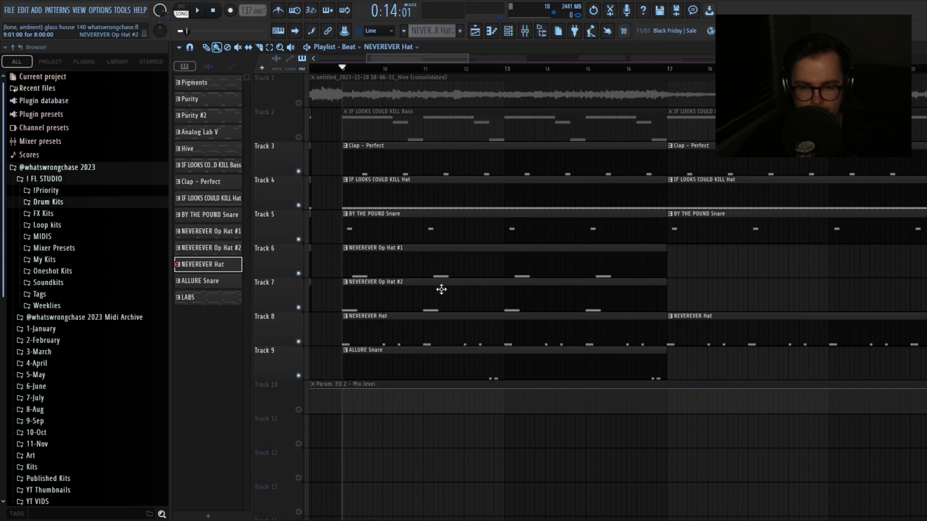
pyautogui.scroll(-1, 441, 289)
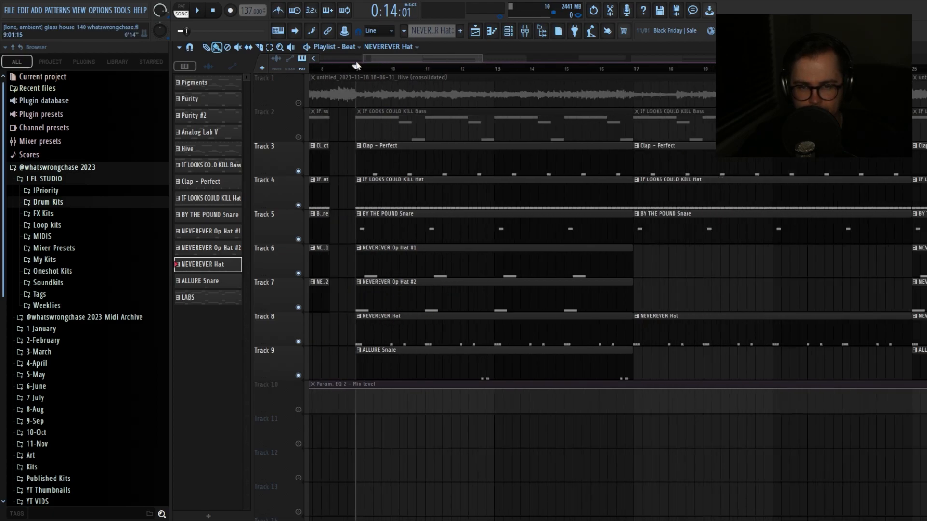
pyautogui.press('space')
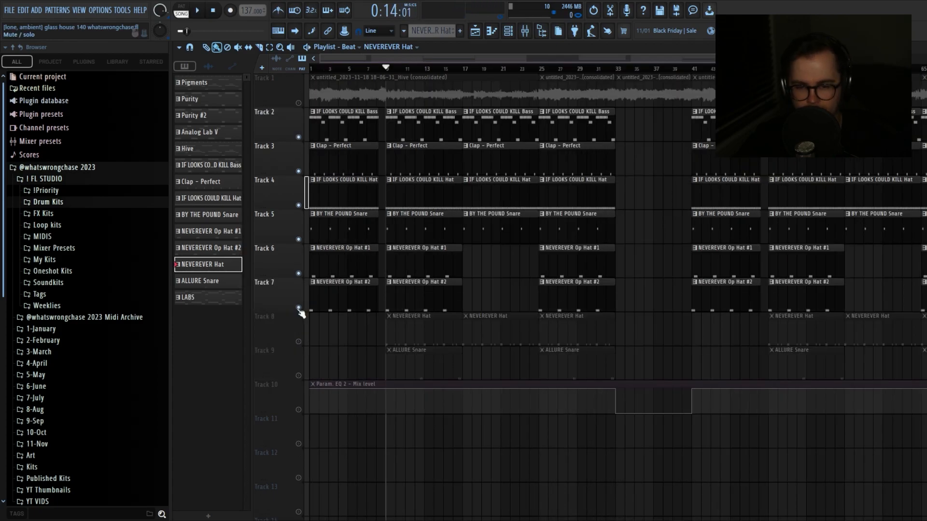
# Select bars 9 to 17 of the Beat arrangement and play the drums together with the bass
pyautogui.scroll(-3, 381, 341)
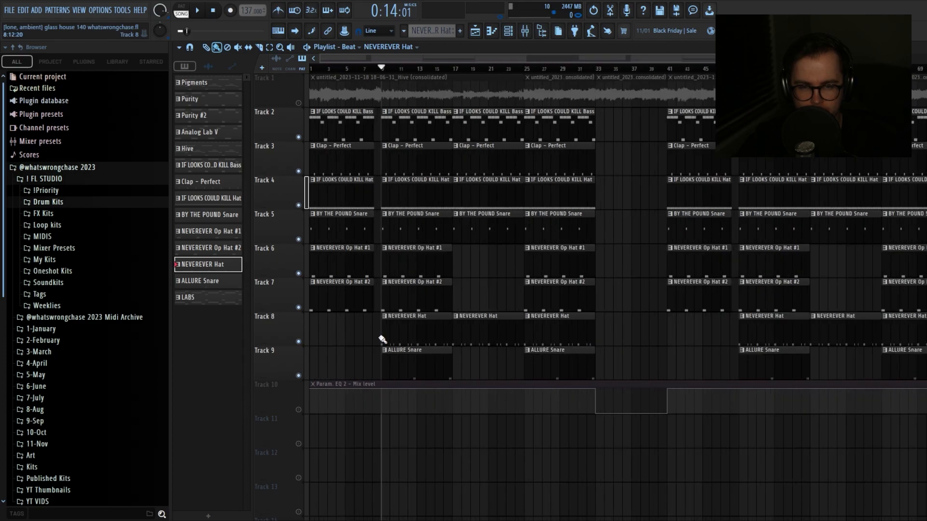
pyautogui.scroll(1, 399, 162)
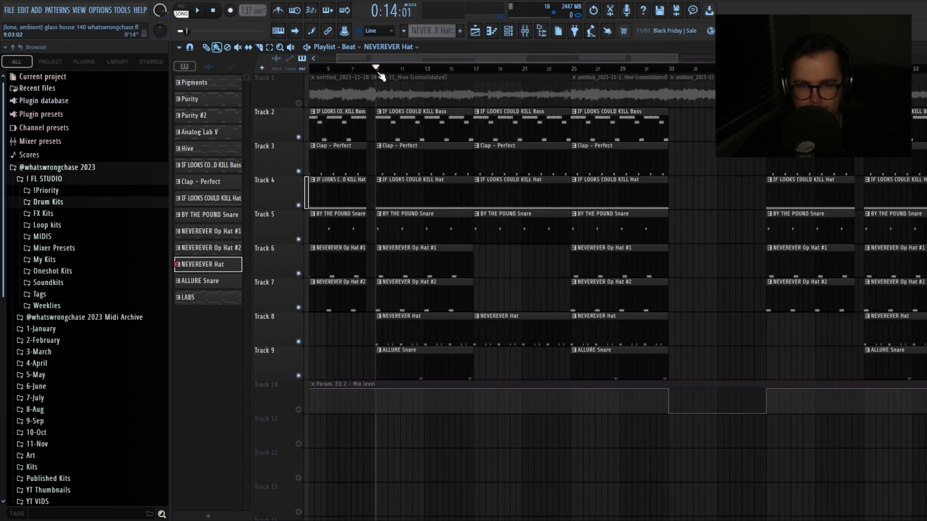
pyautogui.moveTo(477, 71); pyautogui.dragTo(383, 81)
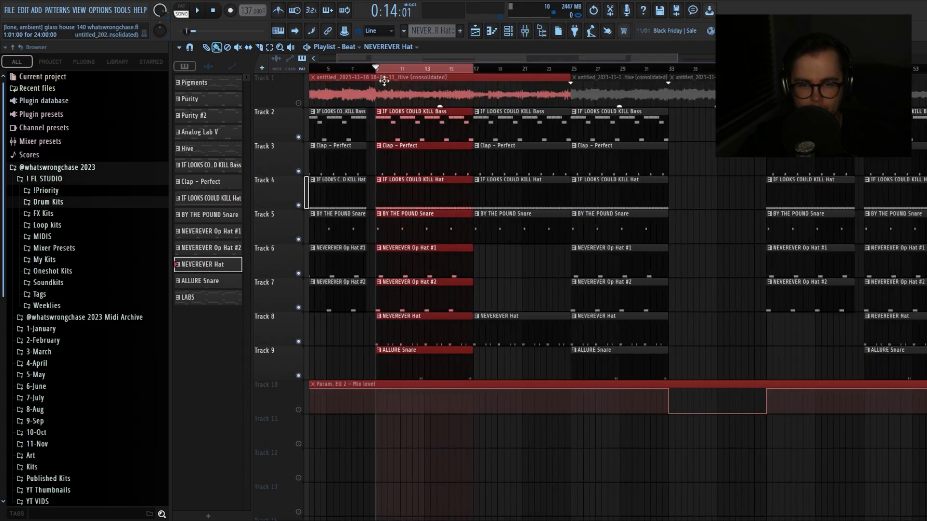
pyautogui.press('space')
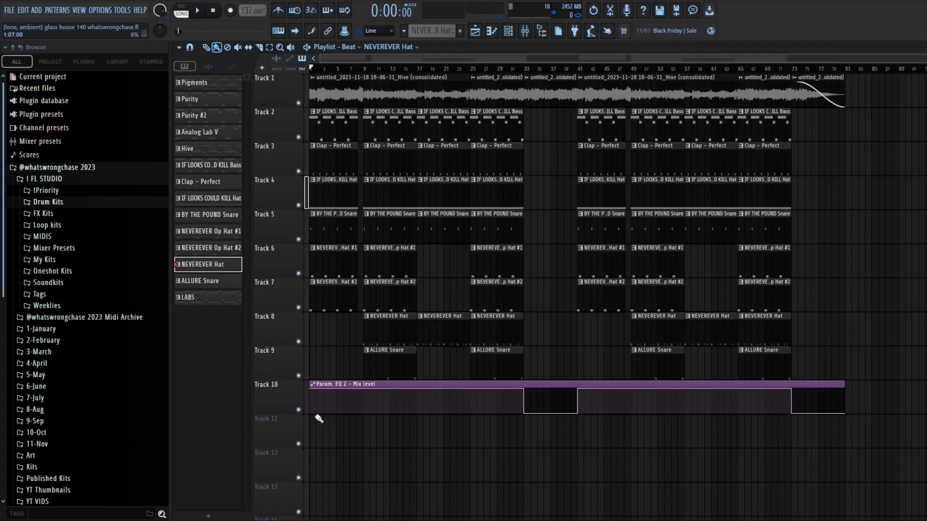
# Play the full Beat arrangement from the beginning with all tracks enabled
pyautogui.press('space')
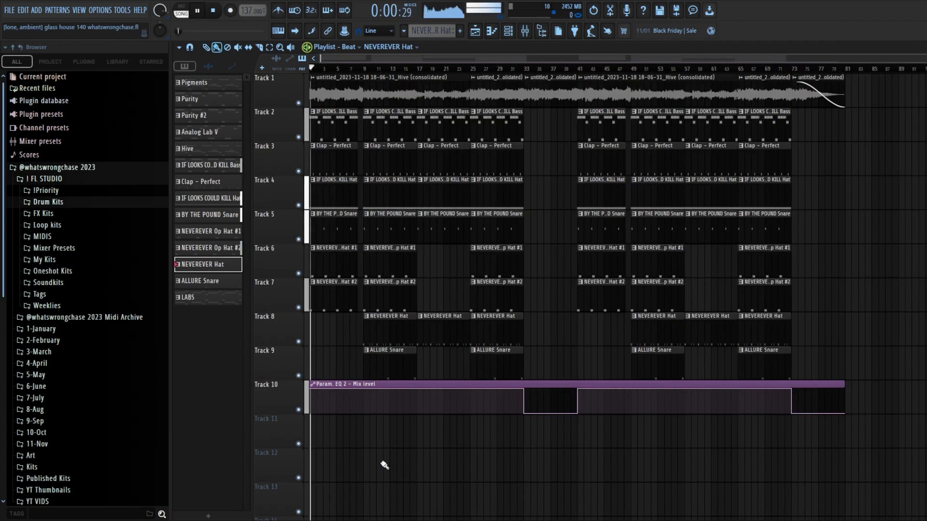